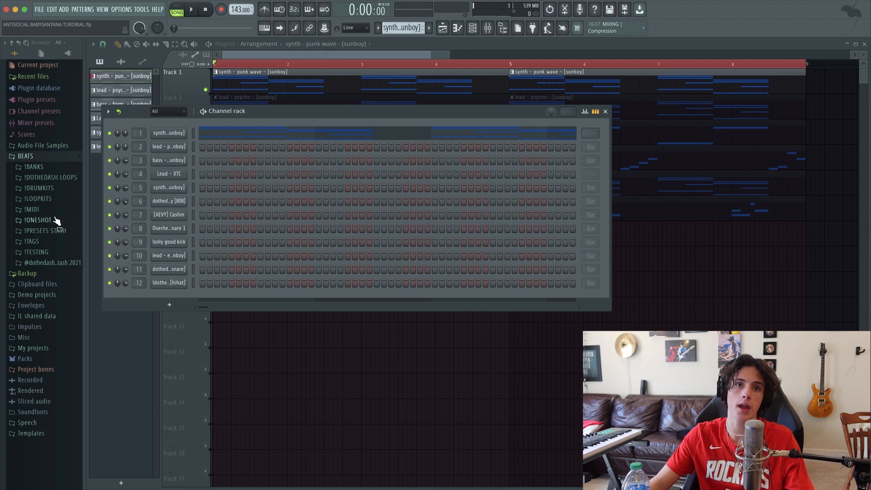
click(55, 220)
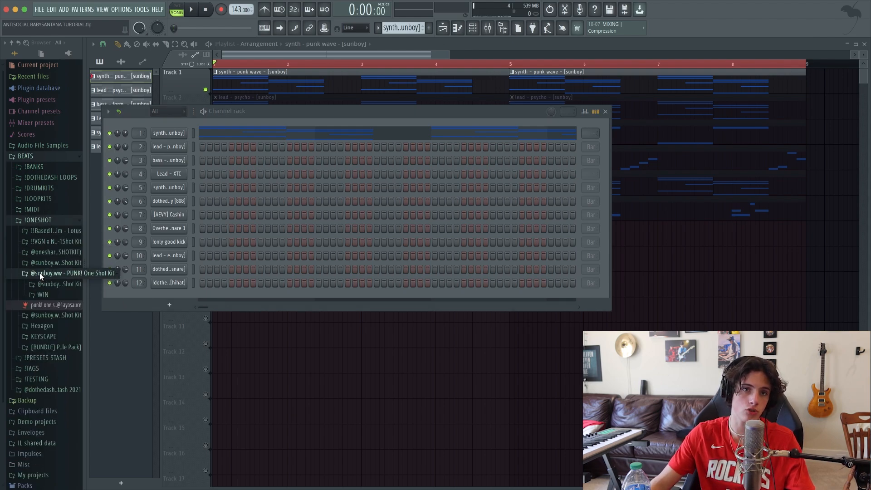
click(45, 285)
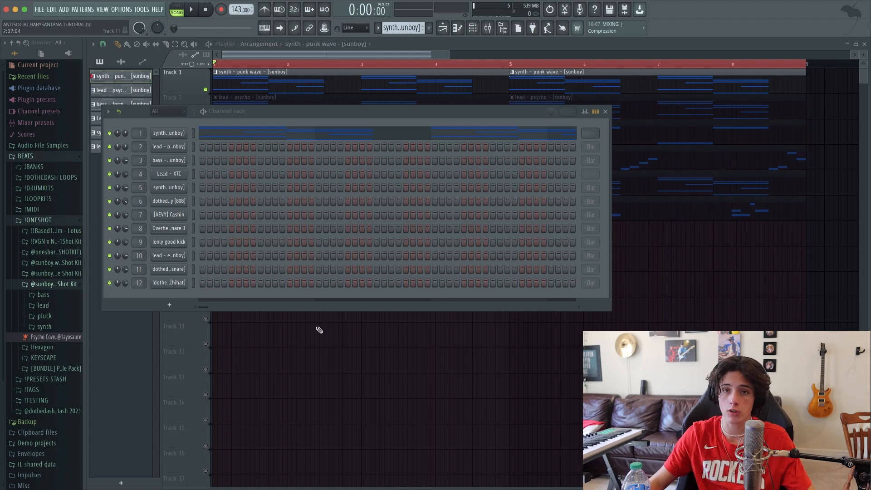
Hide the channel rack and open the synth - punk wave clip in a maximized piano roll.
key(F6)
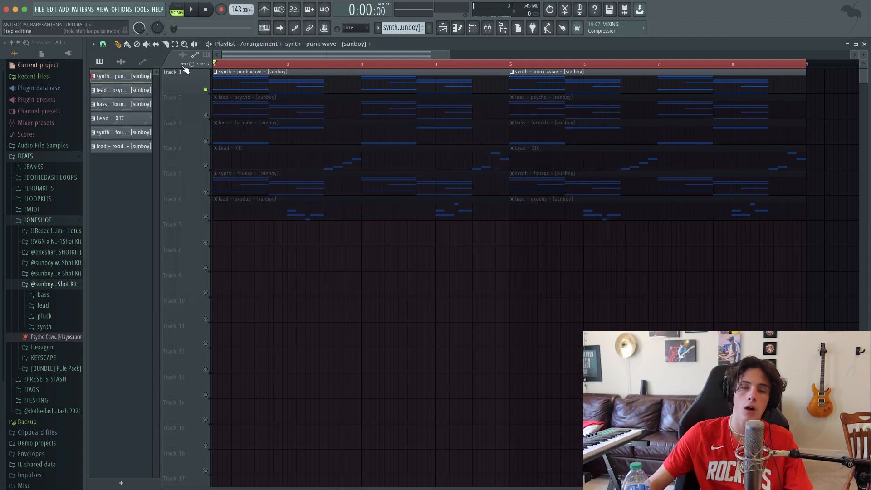
double_click(233, 82)
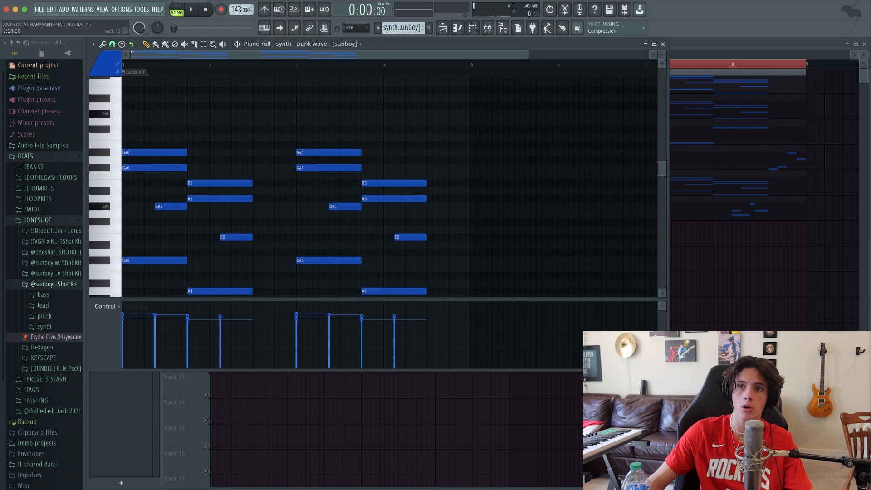
click(654, 44)
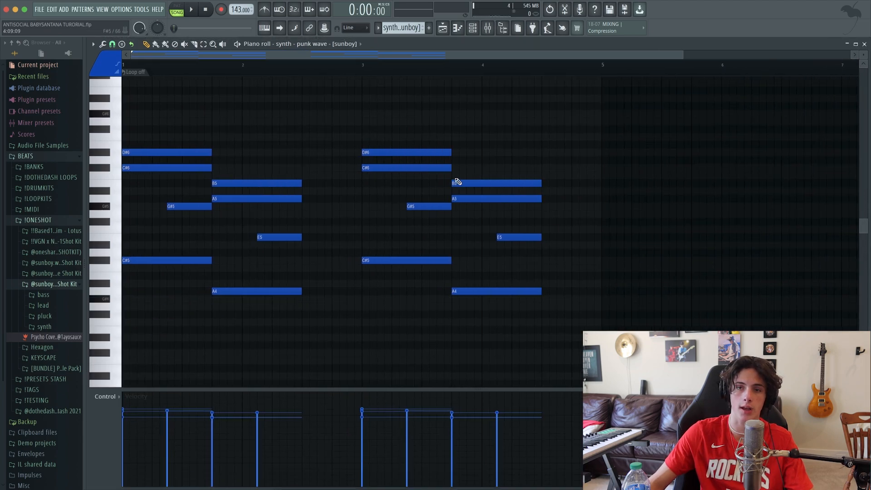
Set playback to pattern mode and play the synth - punk wave chord progression.
click(181, 9)
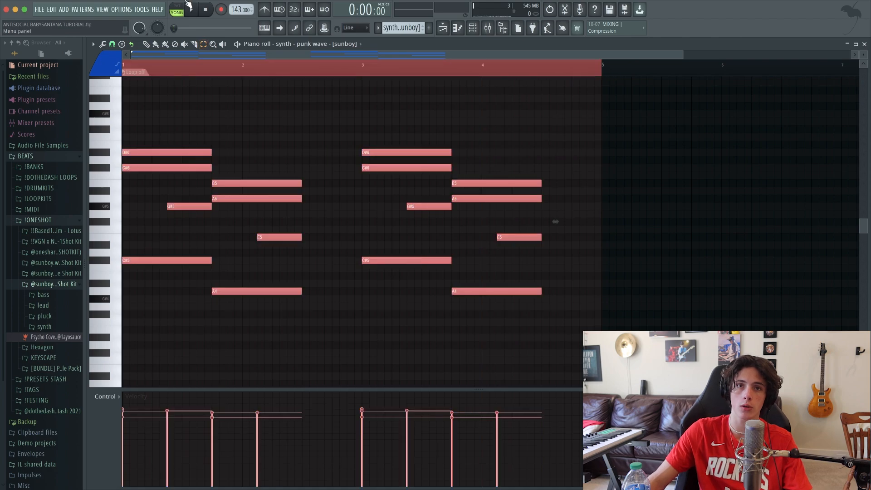
click(182, 9)
click(472, 28)
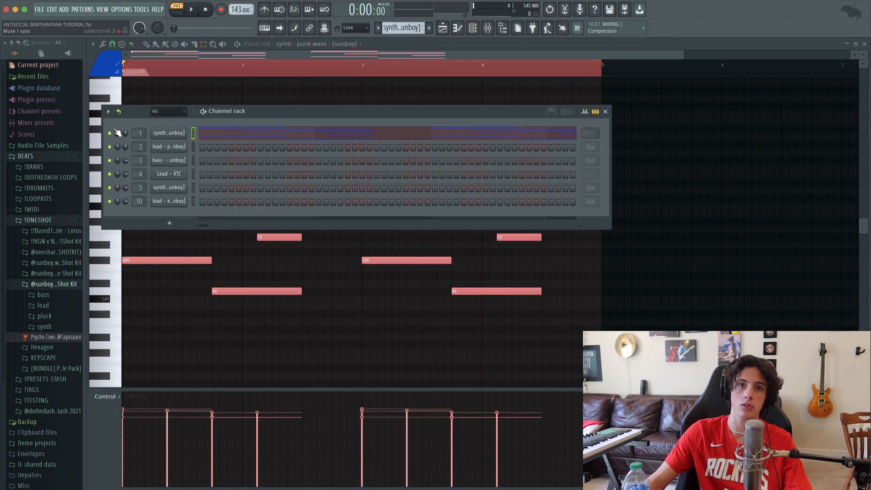
click(605, 112)
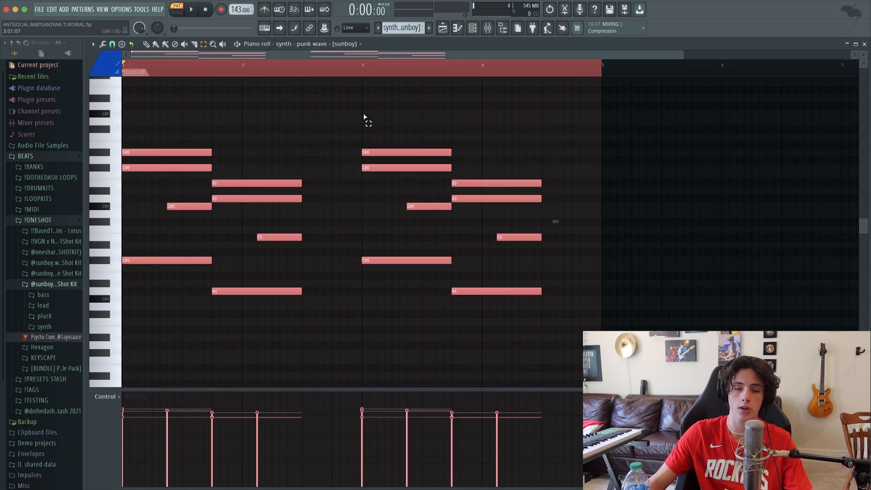
key(space)
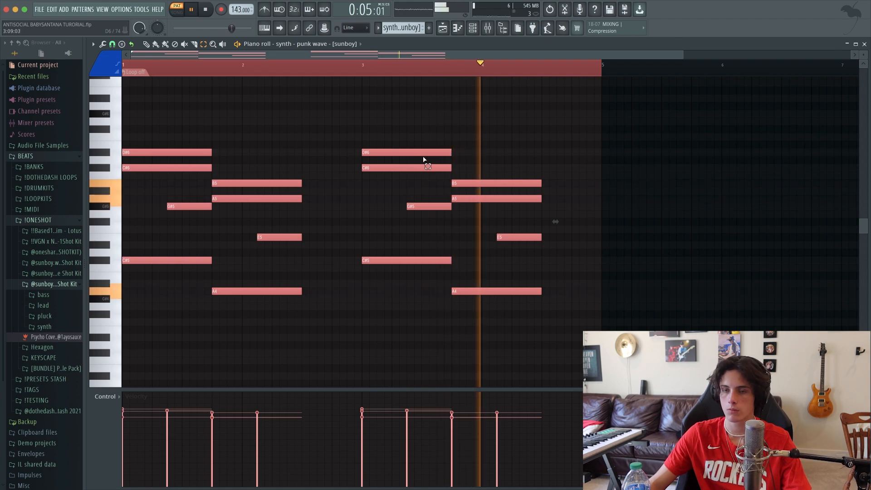
key(space)
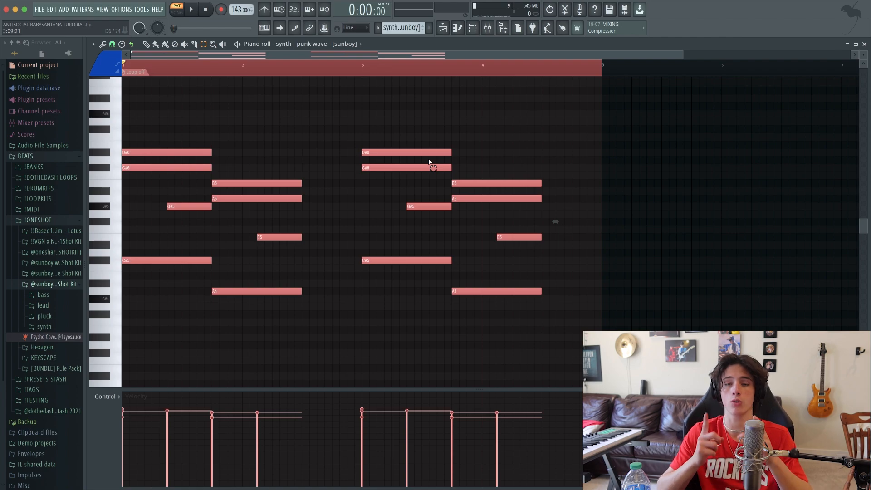
Deselect the notes and audition the scale upward one key at a time on the piano roll keyboard, including G#4 and D#5.
scroll(272, 258, down, 4)
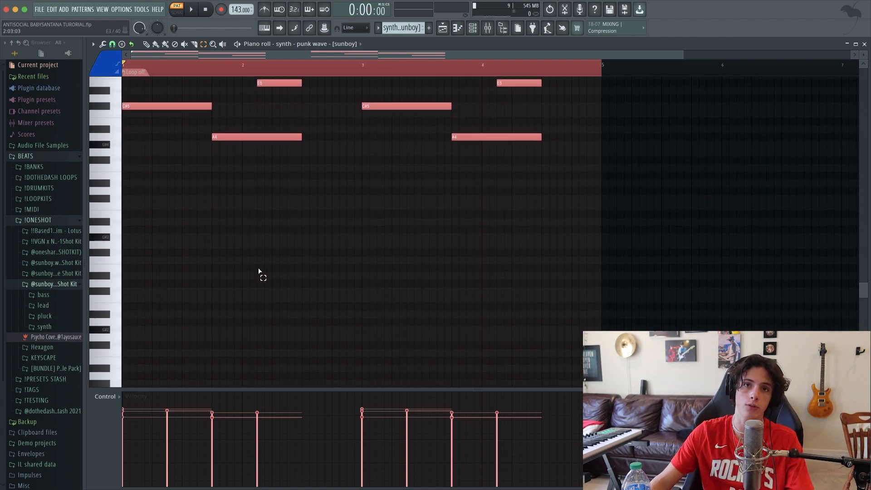
scroll(279, 261, up, 2)
scroll(275, 249, down, 2)
scroll(281, 247, up, 2)
key(ctrl+a)
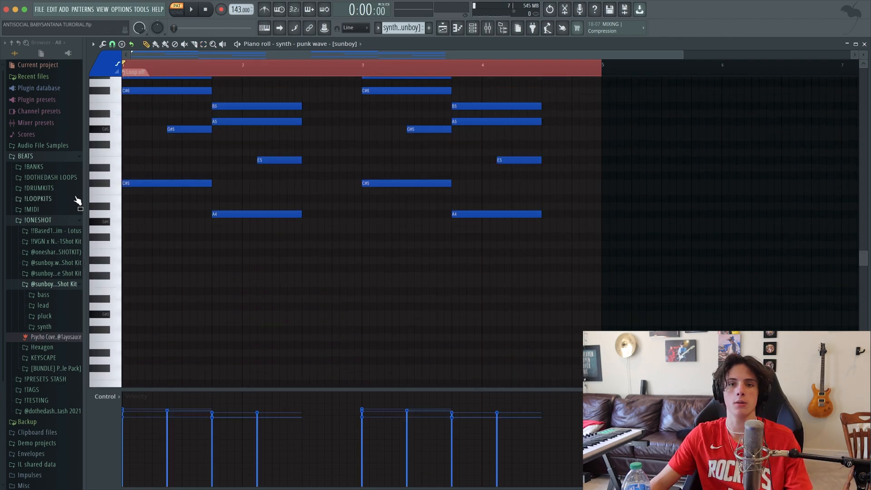
click(116, 165)
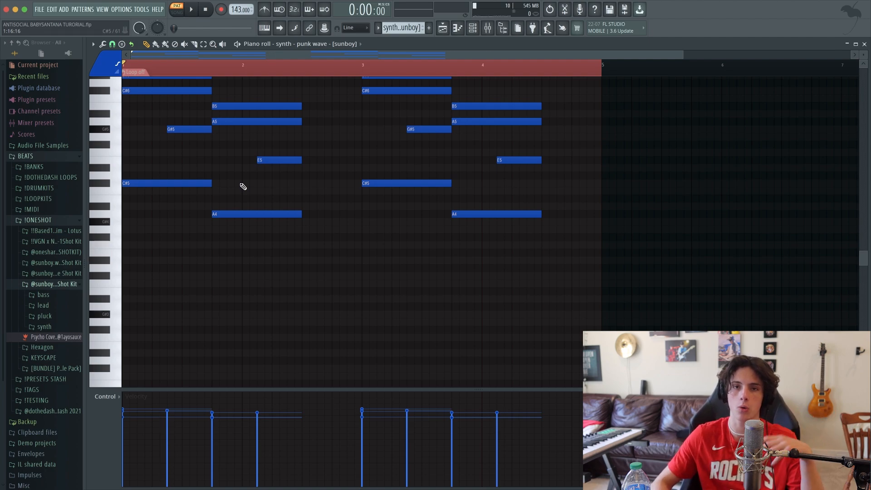
click(109, 255)
click(100, 239)
click(102, 222)
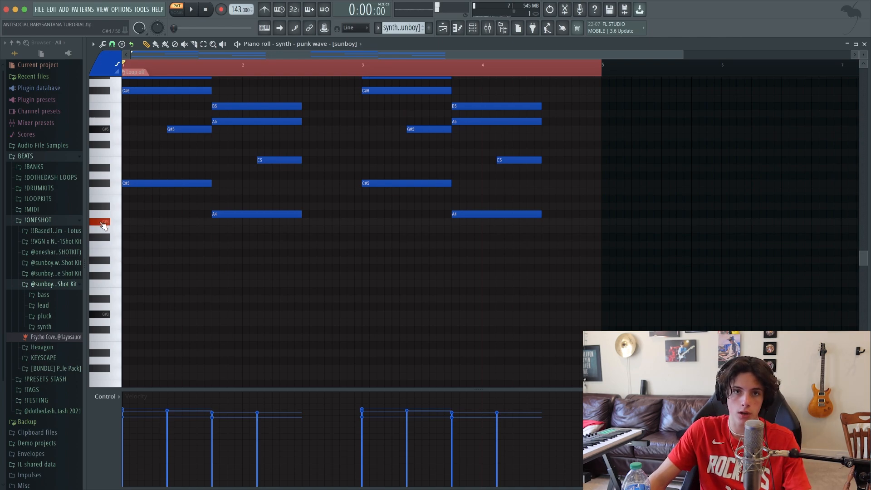
click(111, 215)
click(107, 198)
click(100, 185)
click(102, 167)
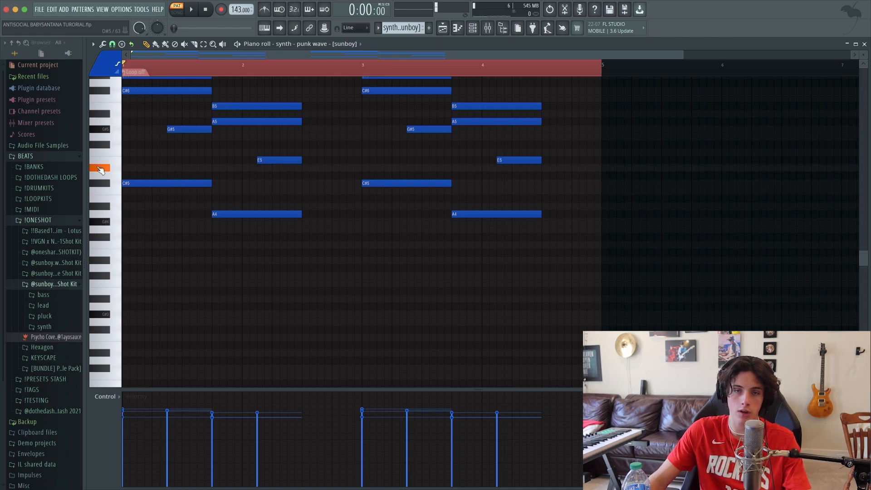
click(110, 163)
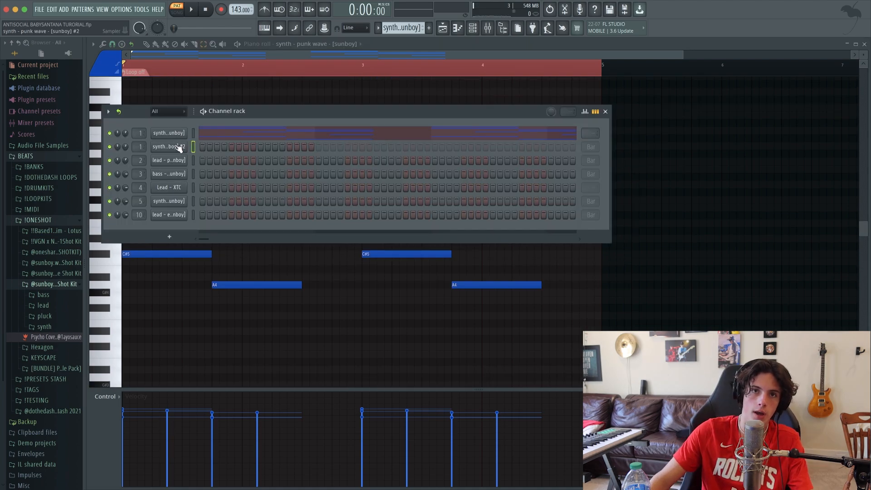
Open the synth - punk wave [sunboy] #2 channel in the piano roll and close the channel rack.
right_click(165, 148)
click(201, 146)
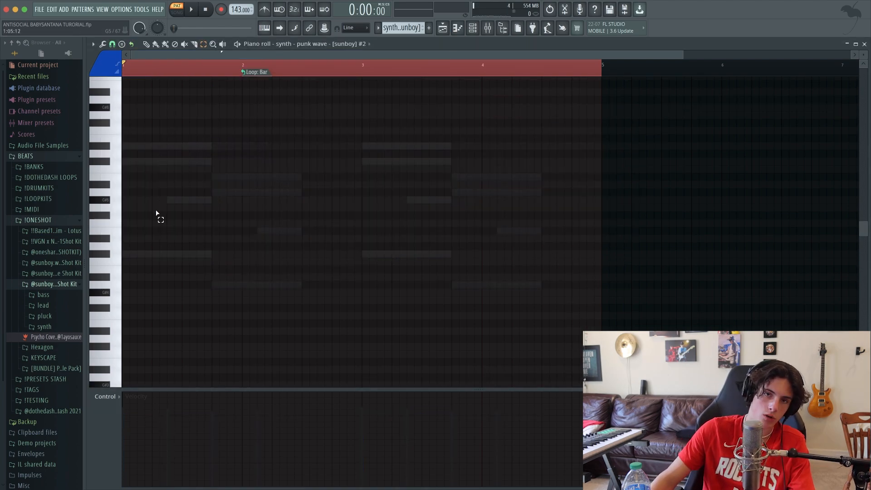
key(F6)
click(605, 112)
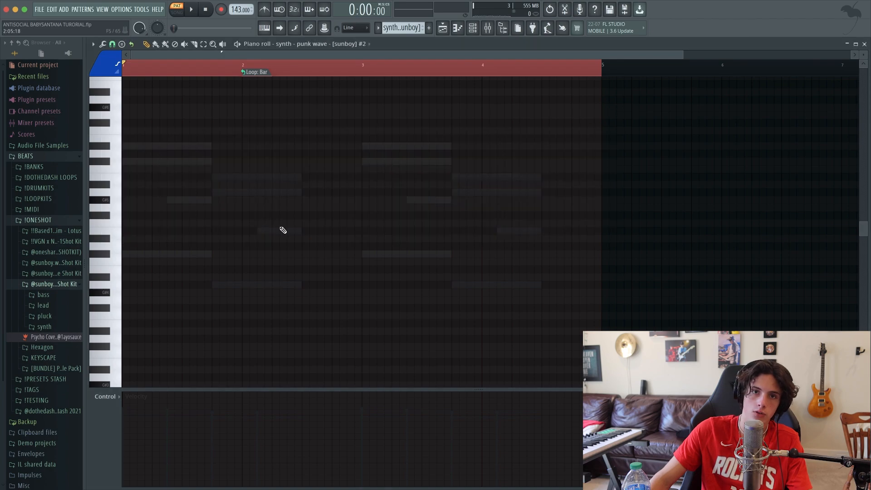
Stack C#5, E5 and G#5 as short notes at the start of bar 1 and play back the chord.
scroll(282, 231, down, 4)
scroll(258, 197, up, 3)
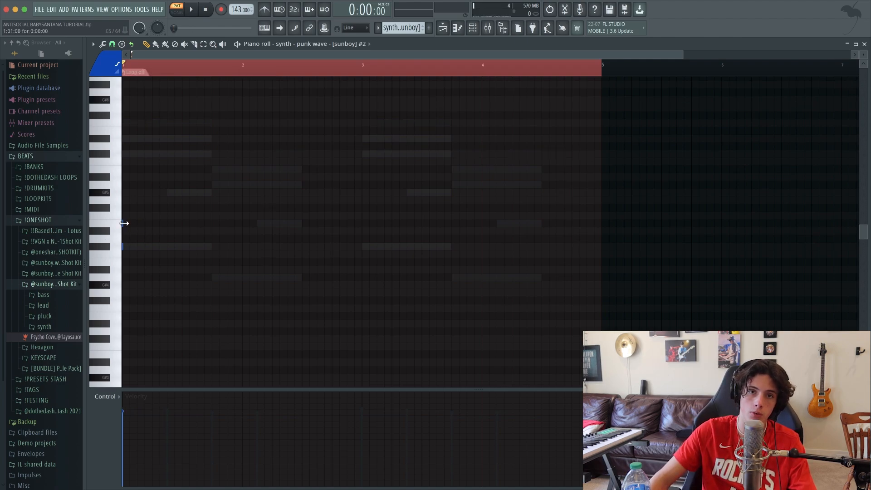
click(144, 199)
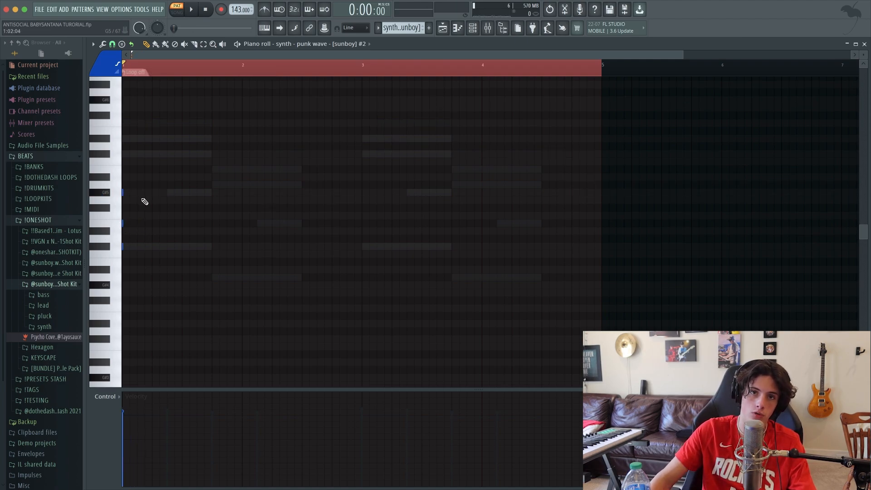
key(e)
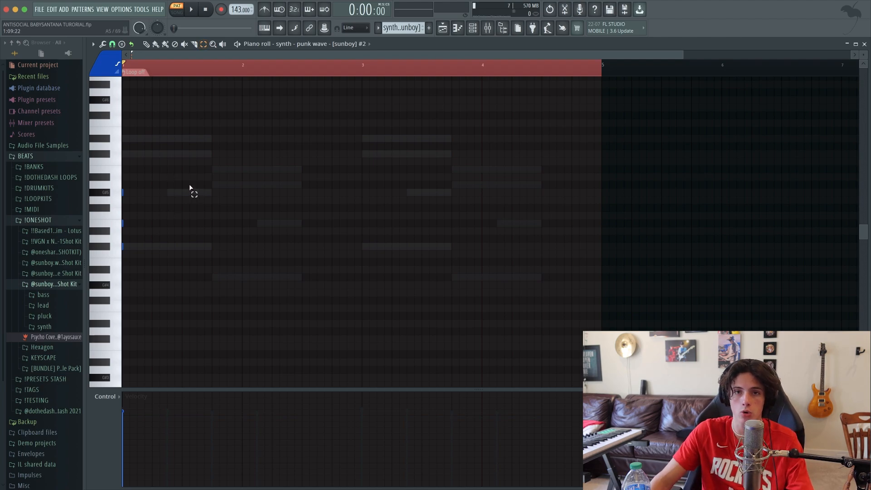
key(space)
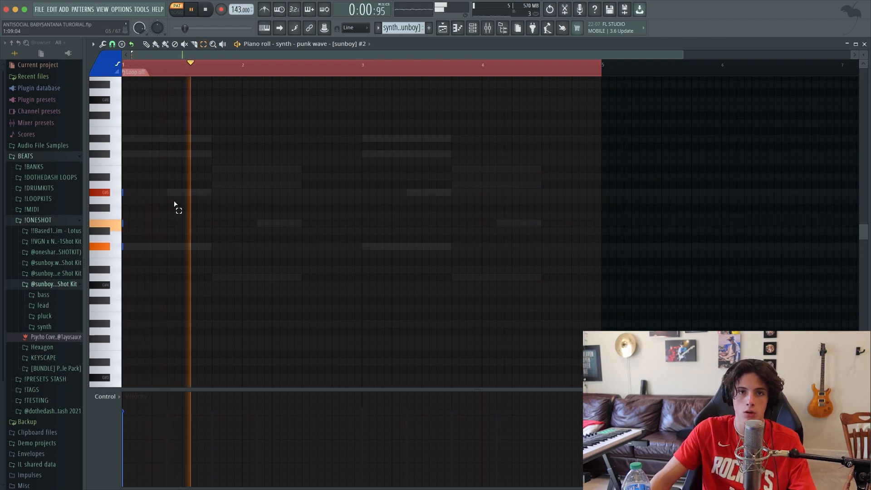
key(space)
Move the chord's middle note from E5 up to D#6, deselect it and play back the voicing.
drag(141, 220, 119, 235)
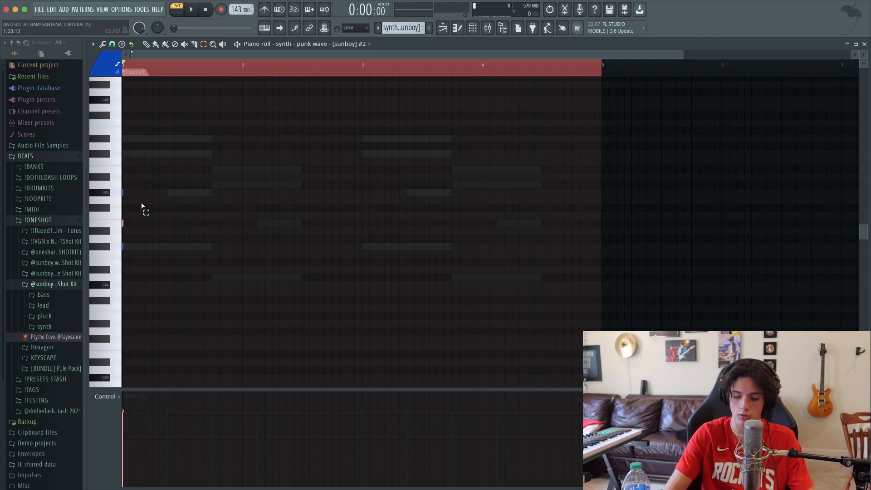
key(shift+Down)
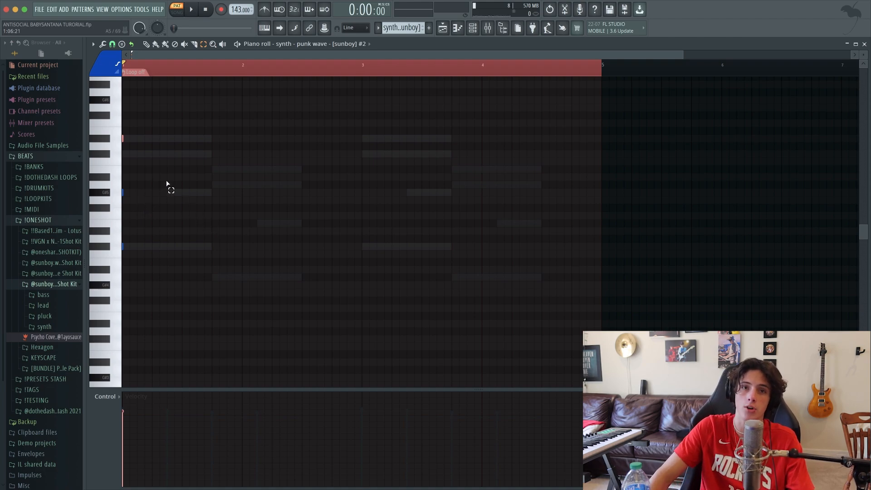
super+click(222, 179)
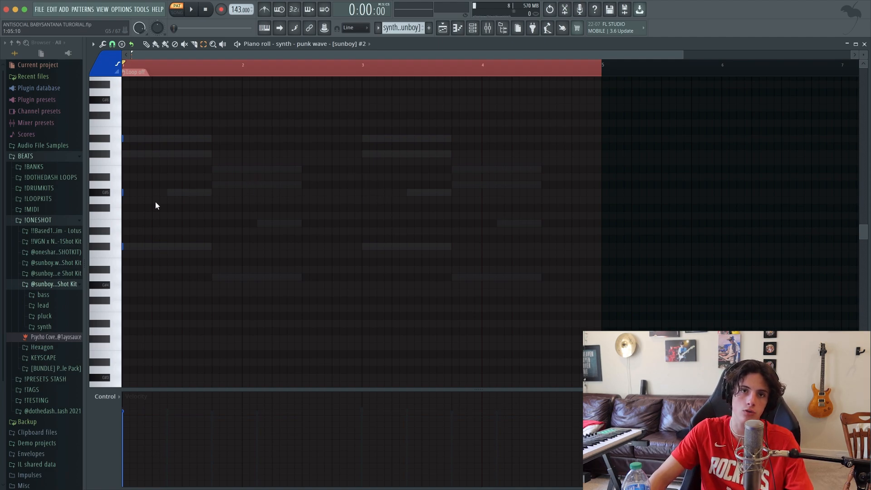
key(space)
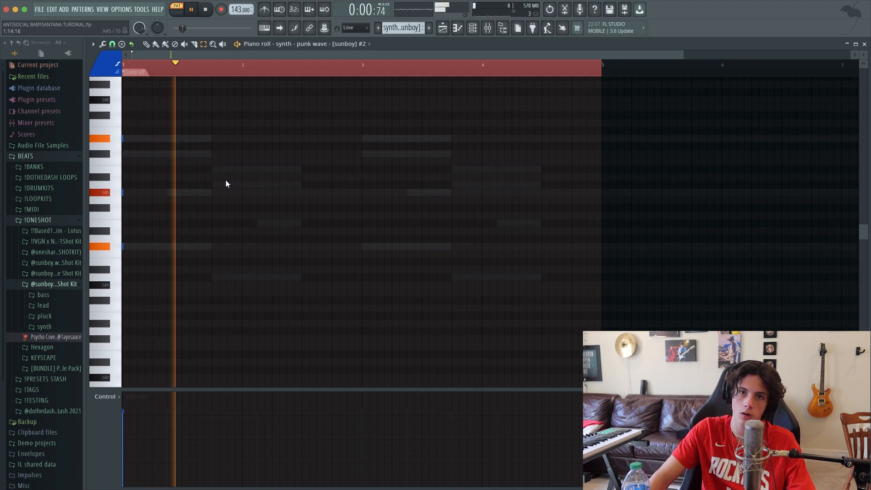
key(space)
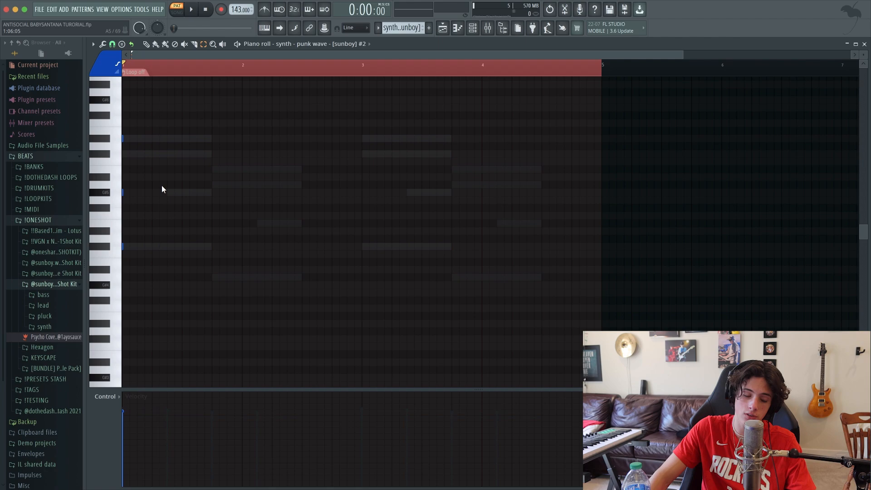
Replace the chord's G#5 with a copy of the C#5 note one octave higher at C#6, and play it back.
right_click(122, 193)
super+click(197, 144)
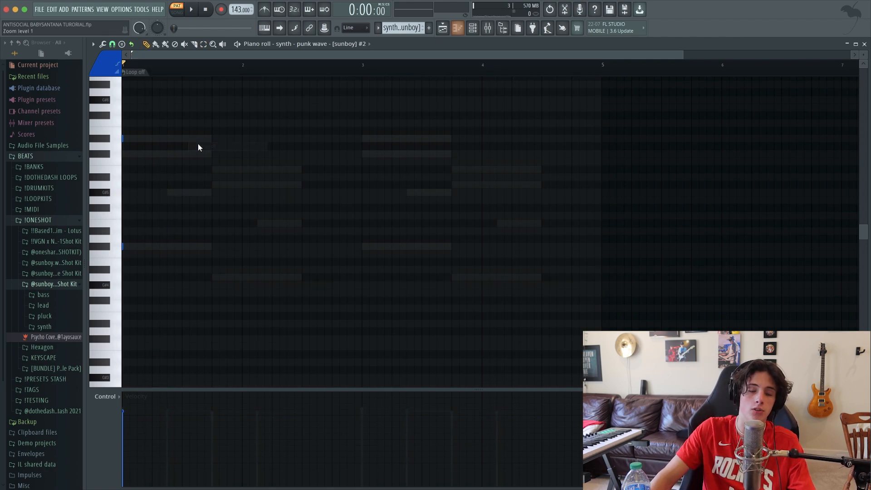
scroll(153, 244, up, 2)
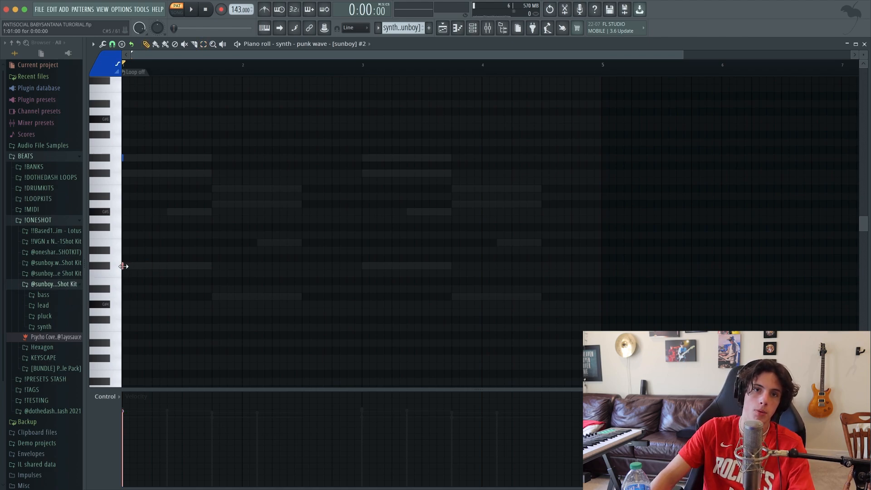
drag(123, 267, 91, 172)
super+click(209, 163)
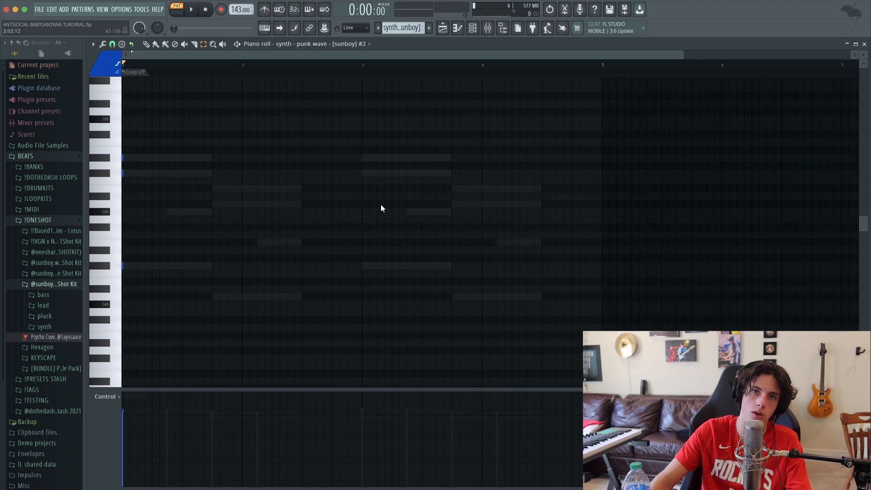
key(space)
key(space)
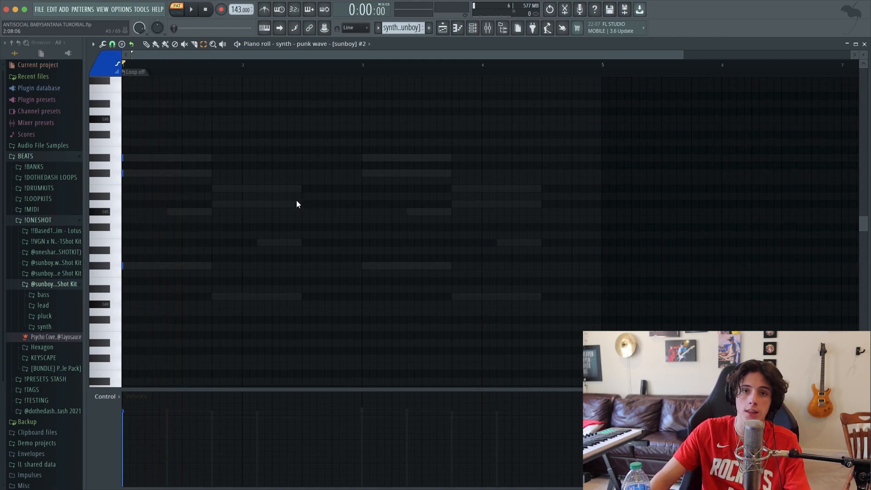
Add a G#5 note partway through bar 1, where its ghost note begins, and play back the chord.
key(y)
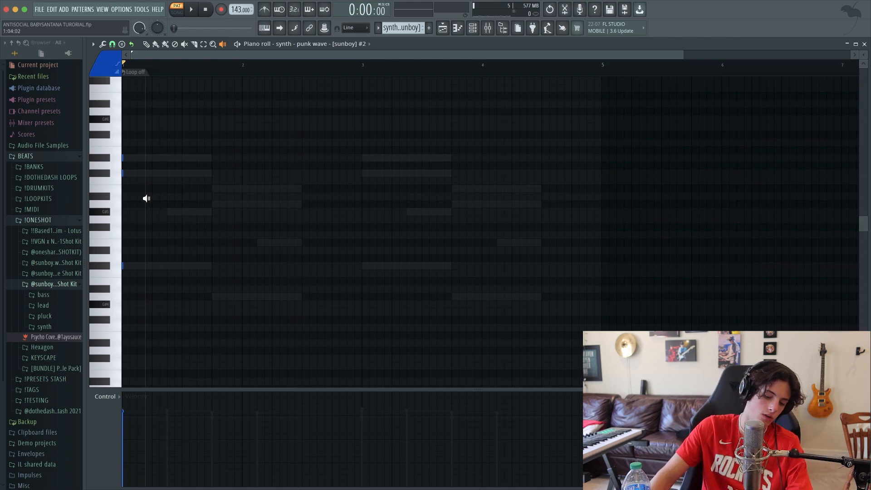
key(p)
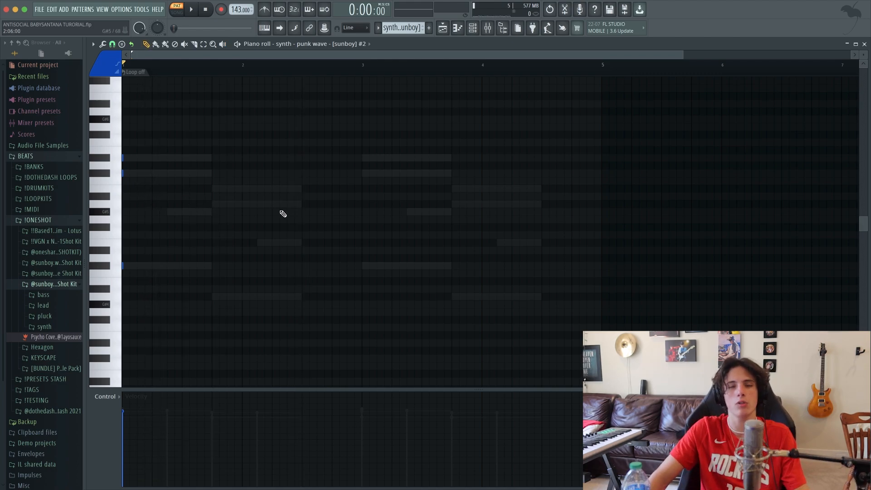
click(168, 212)
key(e)
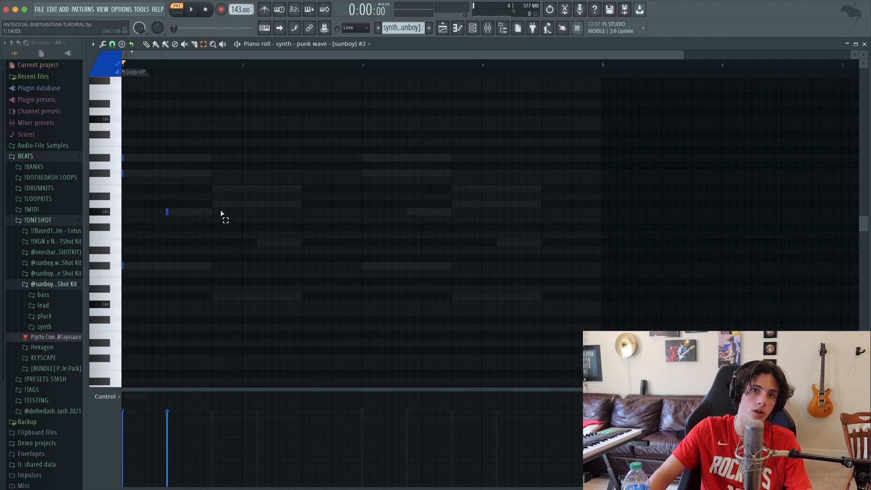
key(space)
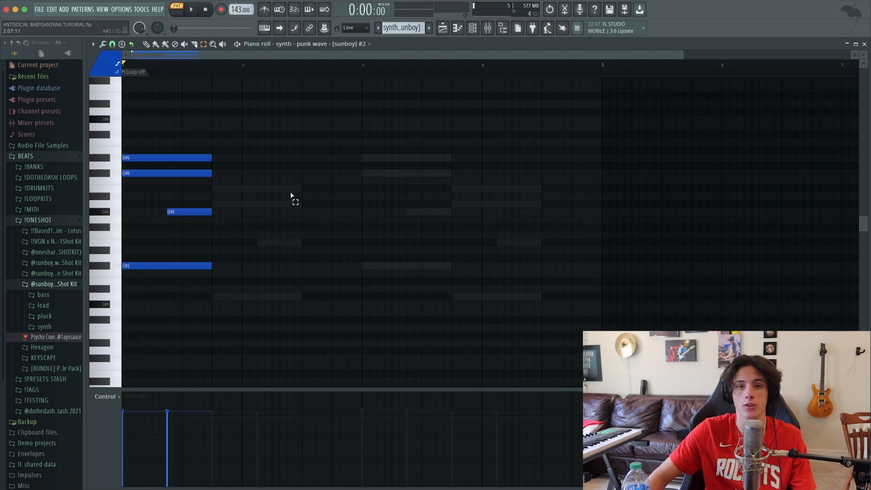
Add A4 and C#5 notes directly after the first chord, and an E5 note starting partway through bar 2.
scroll(362, 205, down, 4)
key(p)
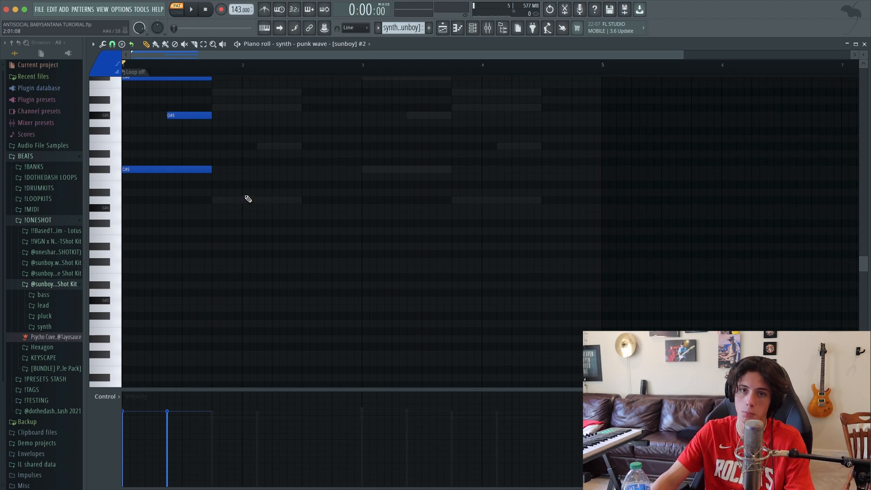
click(216, 201)
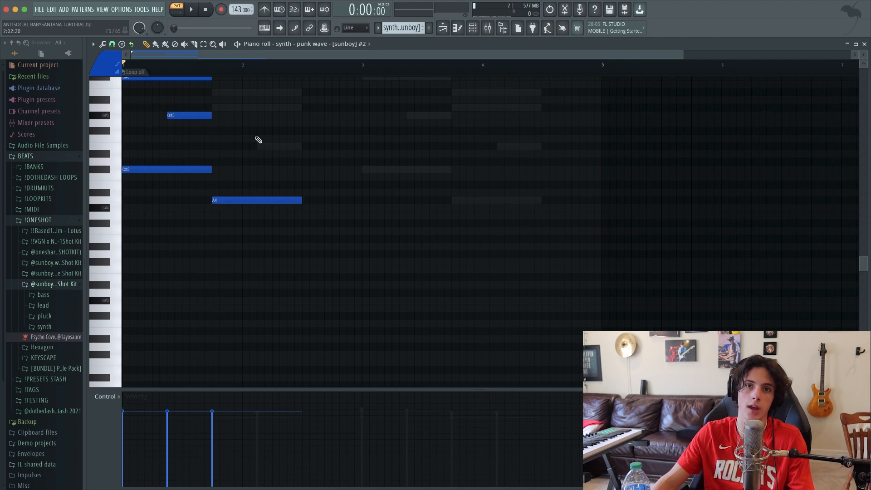
click(214, 169)
drag(205, 137, 302, 149)
scroll(221, 163, up, 3)
scroll(231, 156, down, 3)
scroll(303, 148, up, 1)
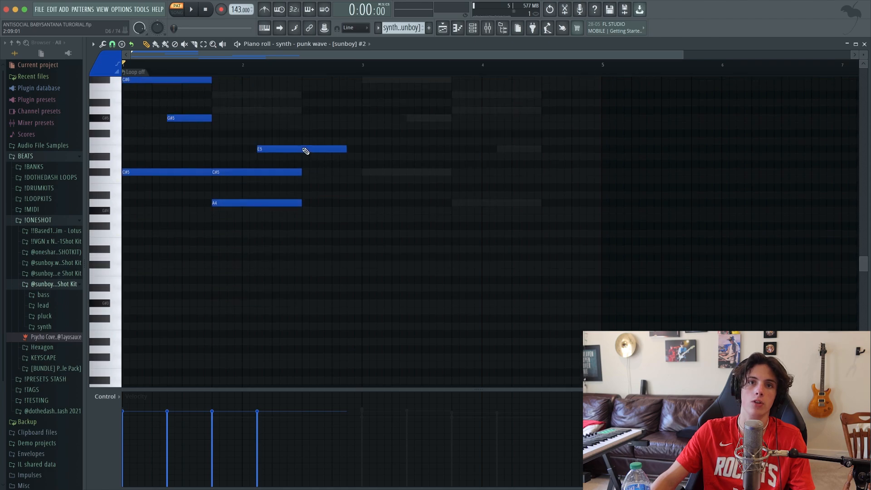
scroll(278, 170, up, 3)
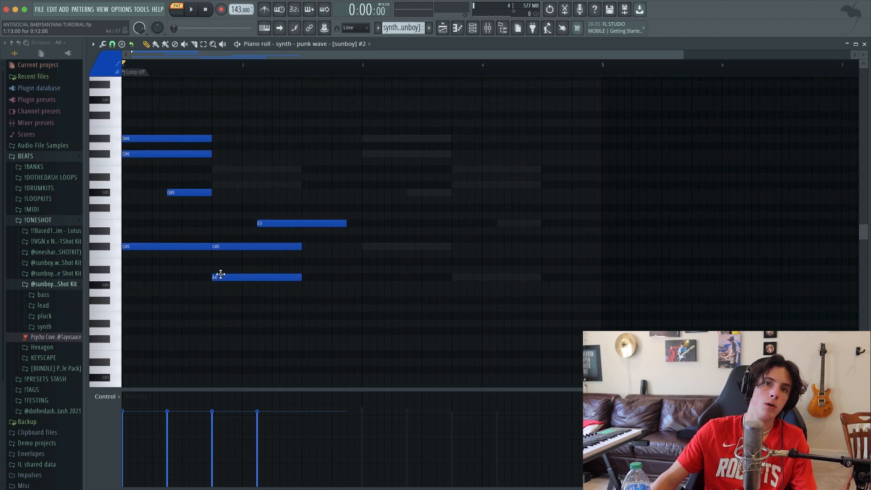
Complete the second chord's voicing by adding A5 and shifting its C#5 note to B5, and play both chords back.
drag(223, 215, 228, 176)
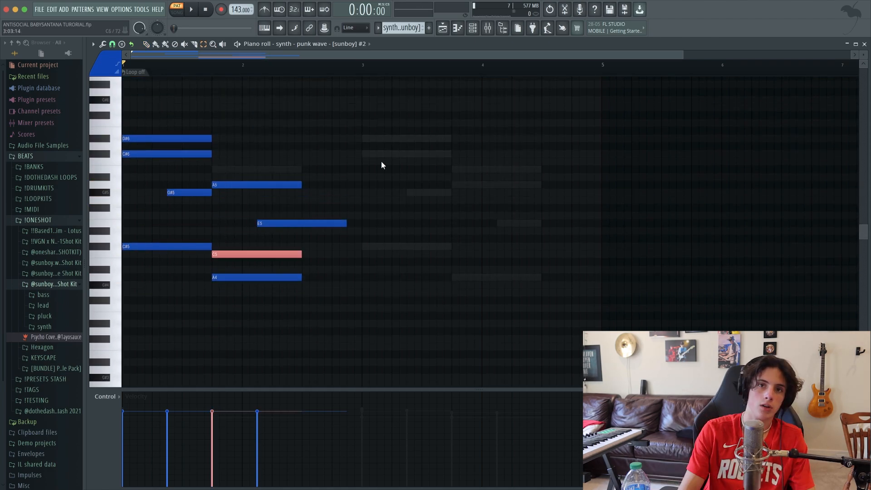
key(shift+Down)
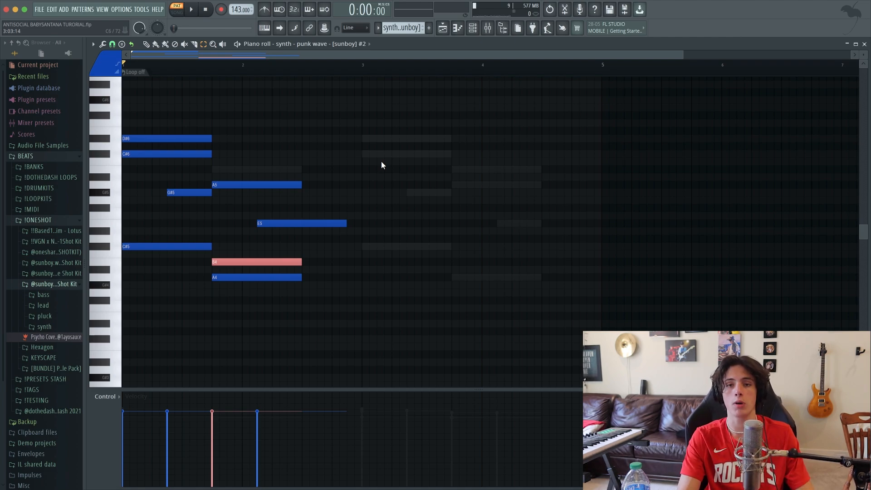
key(ctrl+Up)
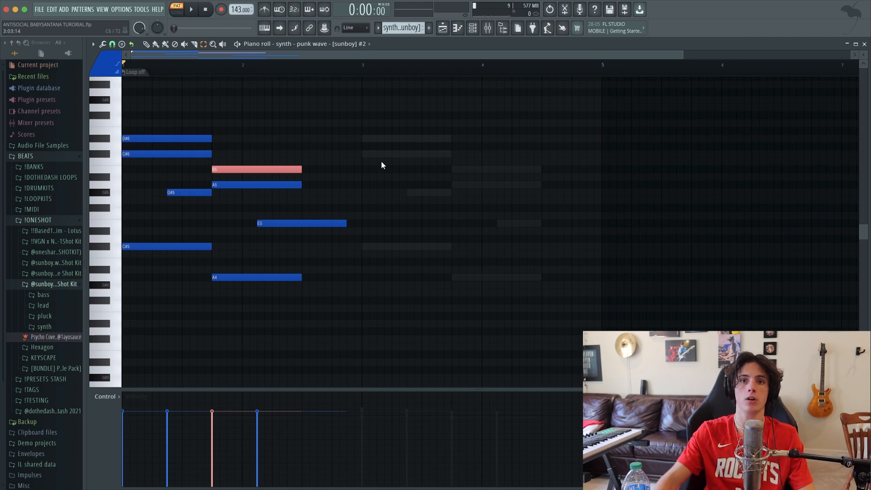
key(ctrl+d)
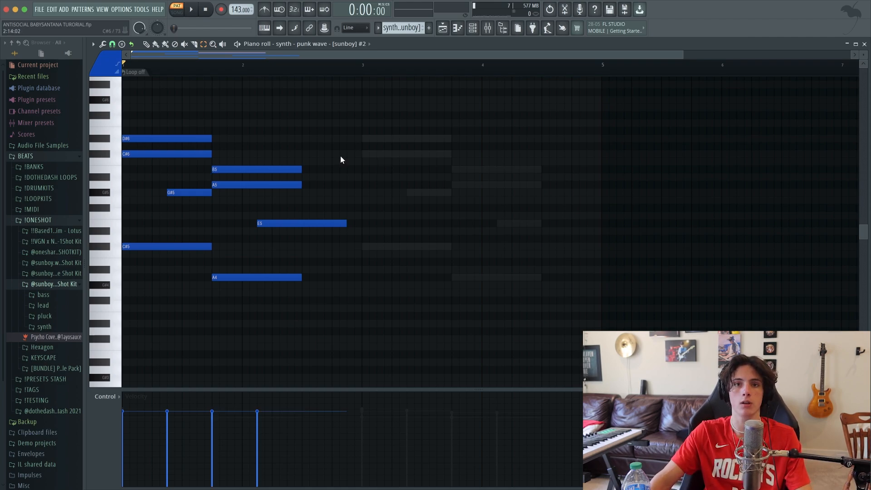
key(space)
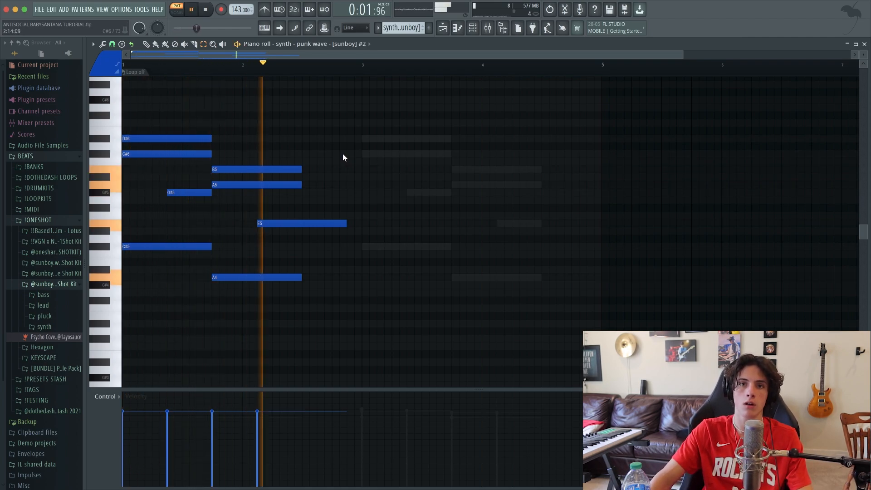
key(space)
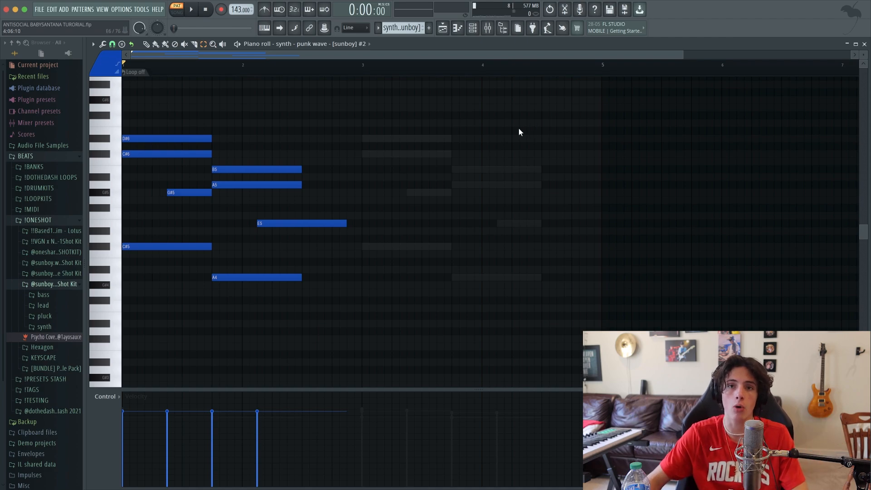
Cut the practice notes and delete the cloned synth - punk wave #2 channel, with the original channel unmuted again.
key(ctrl+a)
key(ctrl+x)
key(F6)
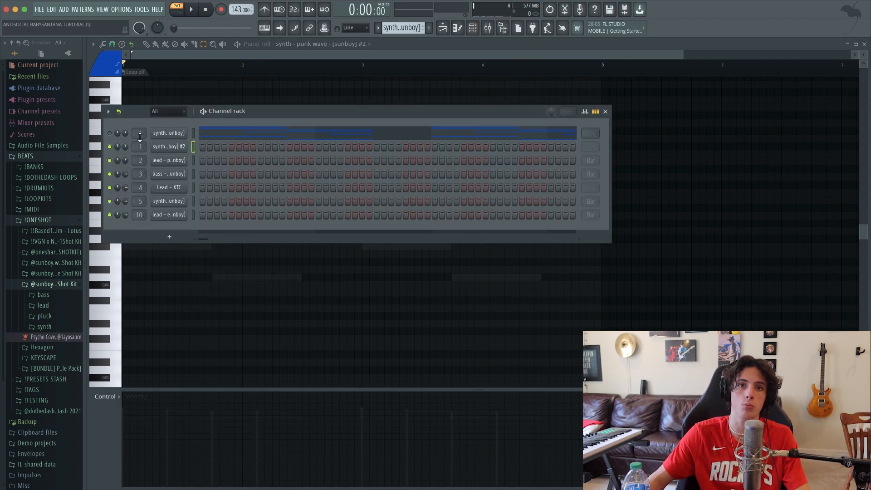
click(109, 133)
right_click(185, 142)
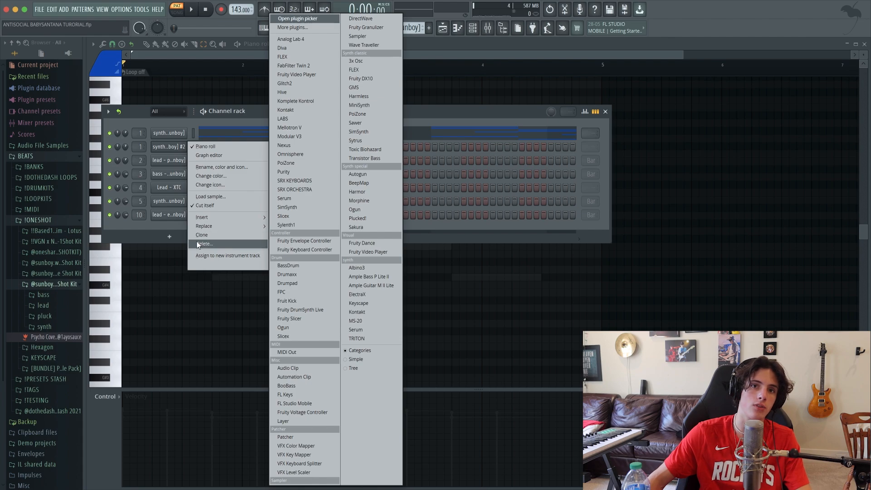
click(197, 244)
click(477, 278)
click(605, 111)
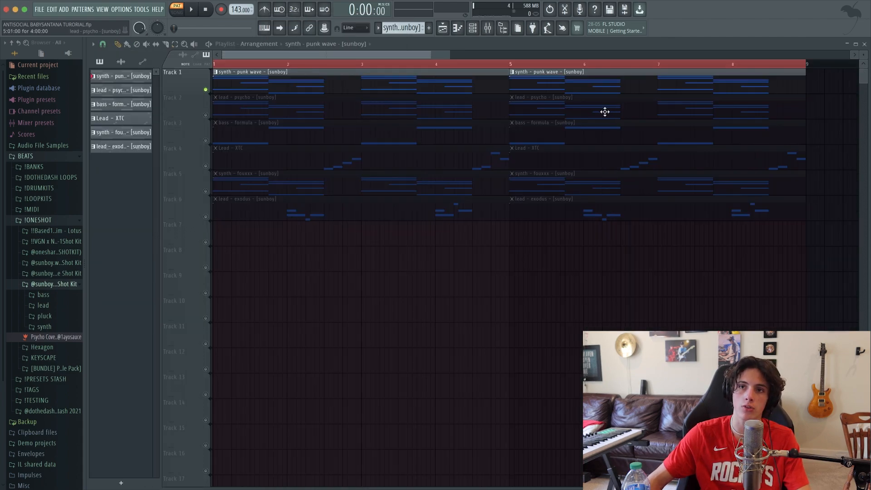
Solo the lead - psycho track, open its notes from bar 1 and play the pattern back.
right_click(206, 114)
double_click(301, 108)
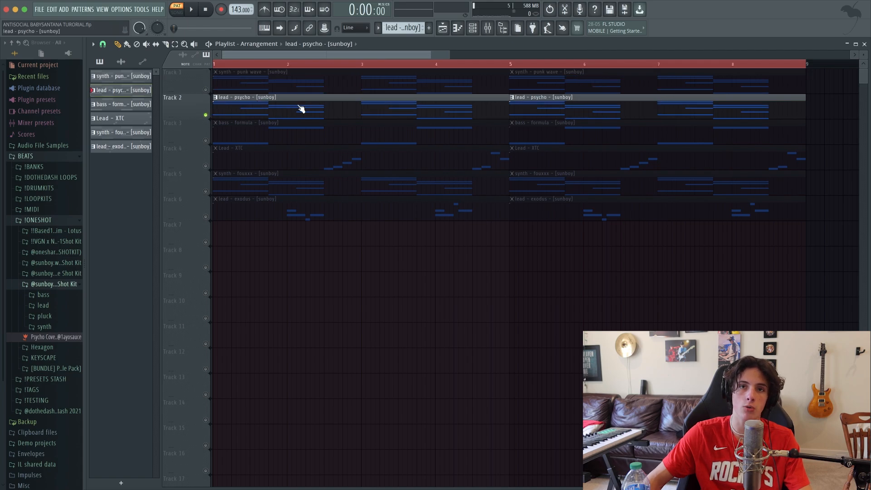
drag(330, 55, 238, 56)
scroll(295, 194, down, 4)
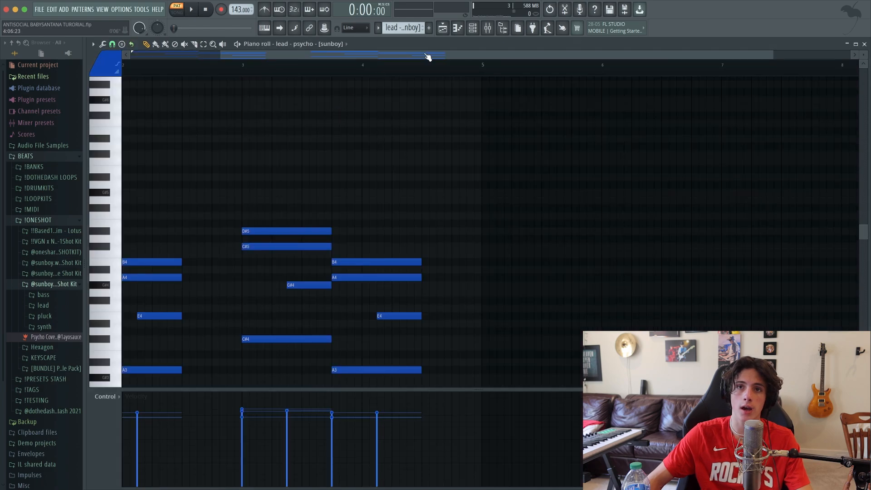
click(144, 64)
drag(157, 65, 2, 64)
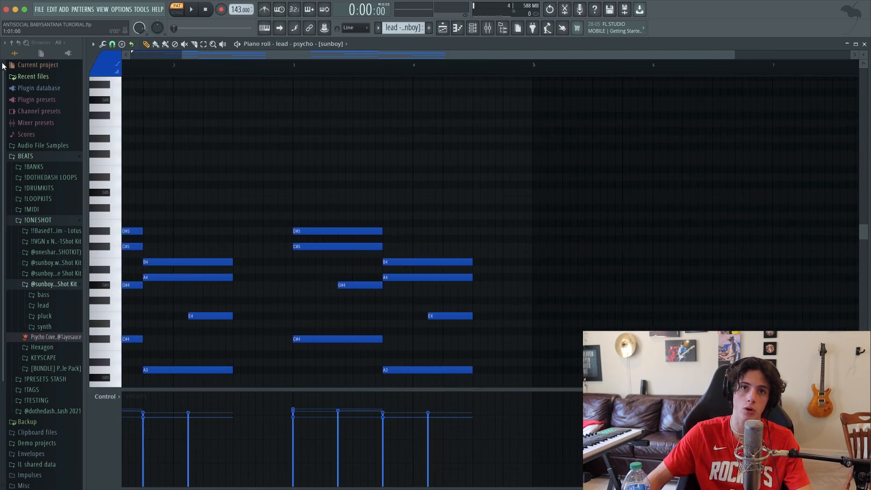
scroll(393, 154, down, 4)
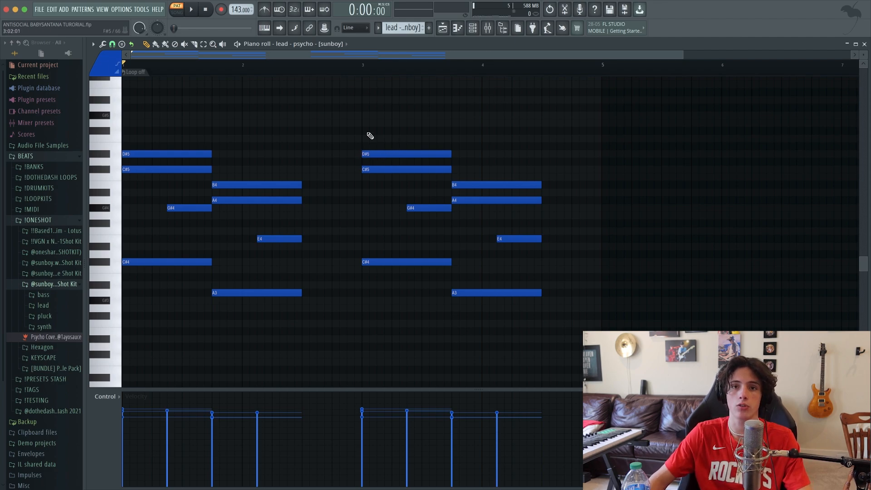
key(space)
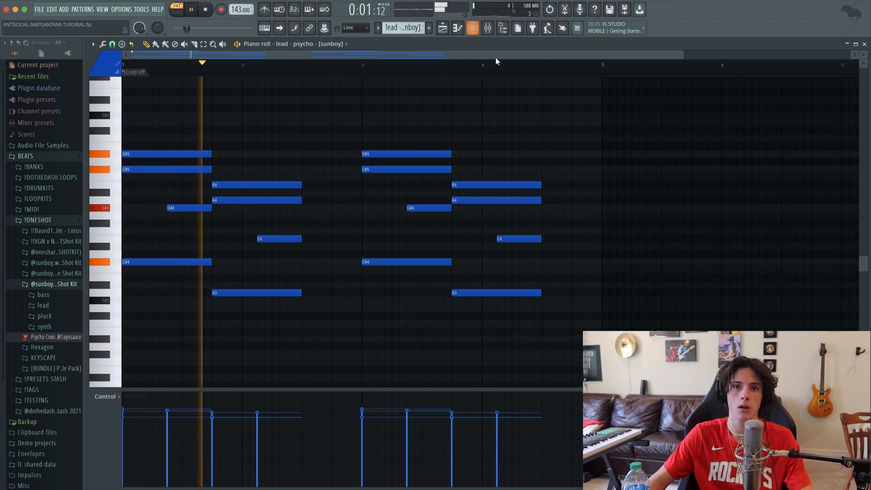
key(space)
key(Escape)
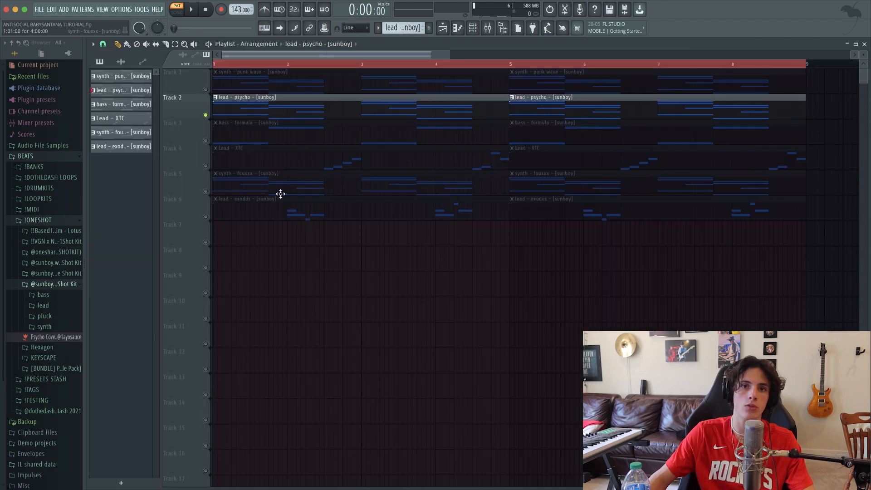
Solo the synth - fouxxx track, open its notes and play them back in song mode.
click(263, 187)
double_click(264, 189)
key(space)
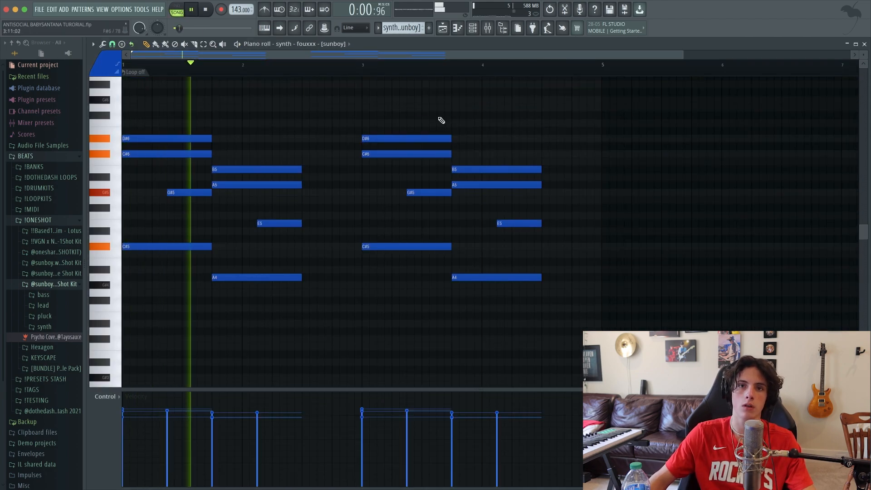
key(space)
key(Escape)
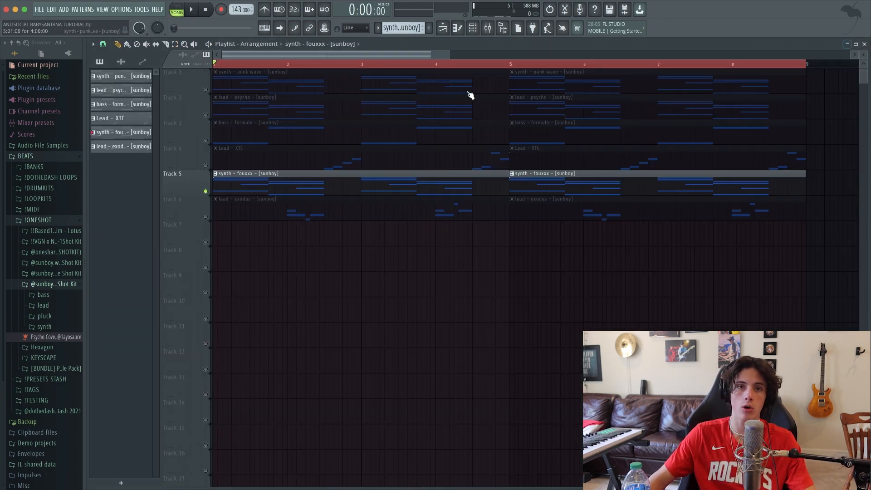
Unmute the lead - psycho and synth - punk wave tracks, play the layers together, and unmute the bass - formula track.
click(206, 115)
click(206, 89)
key(space)
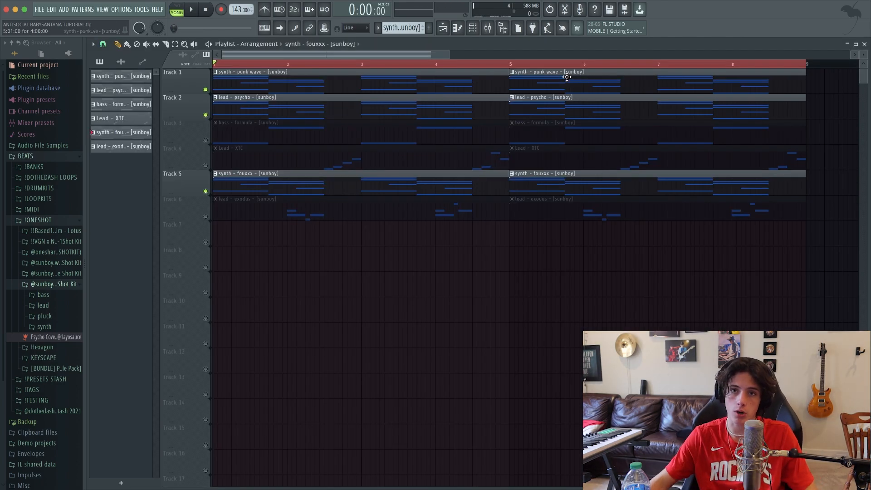
click(205, 140)
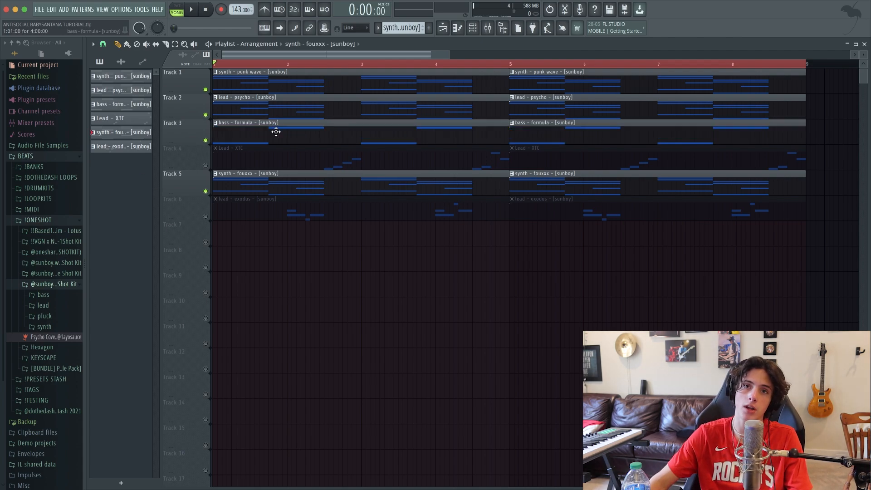
Open the lead - psycho notes, examine the lowest note of each chord, and return to the playlist.
double_click(239, 111)
scroll(437, 207, down, 5)
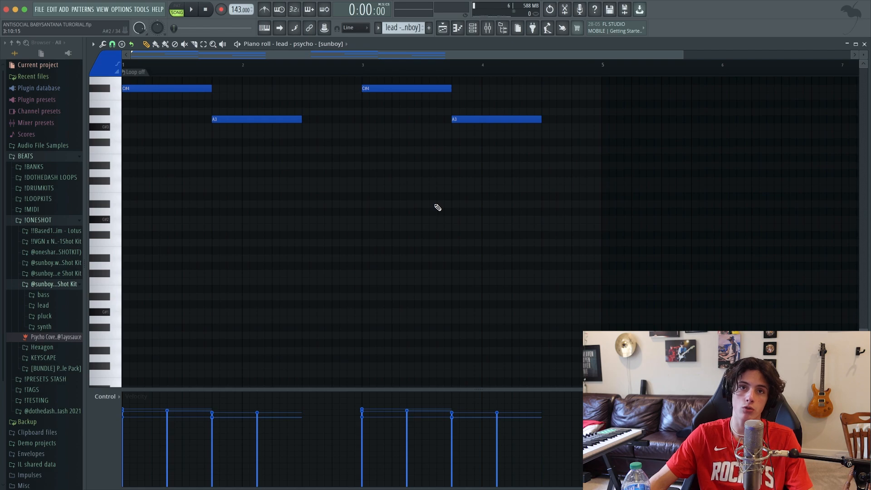
scroll(438, 207, up, 5)
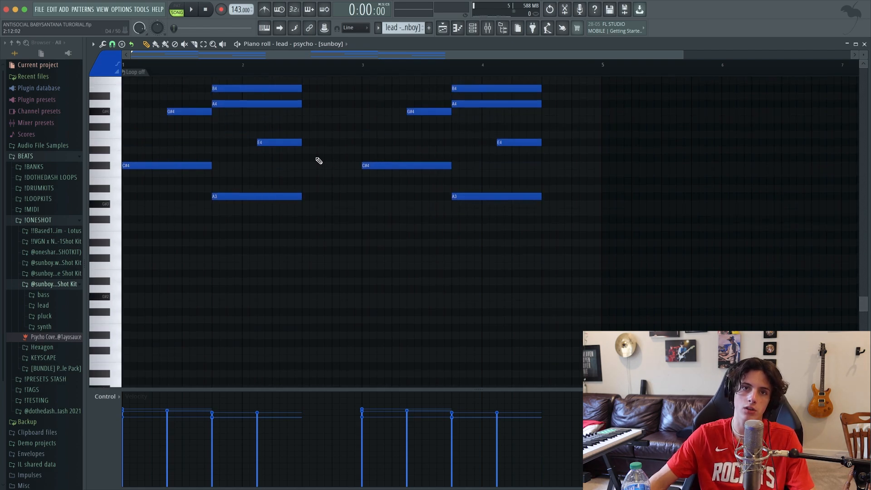
key(F5)
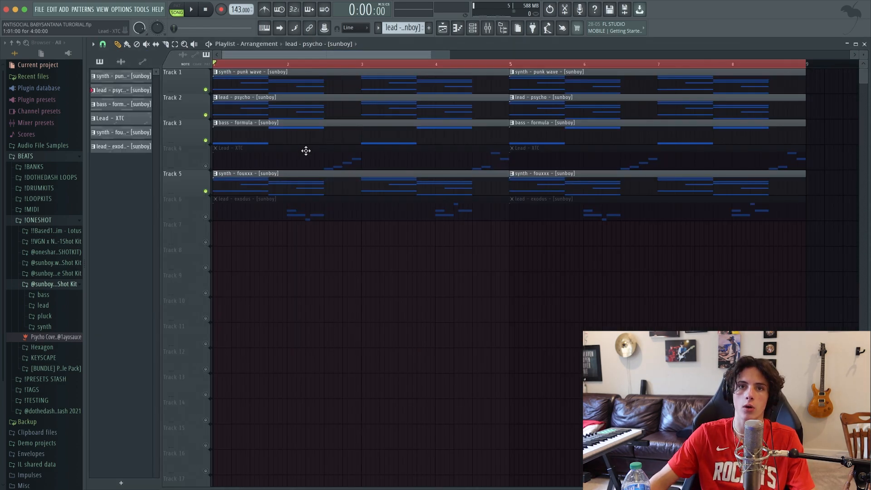
Open the bass - formula notes in pattern mode, turn the metronome on and play back the bass line.
double_click(249, 136)
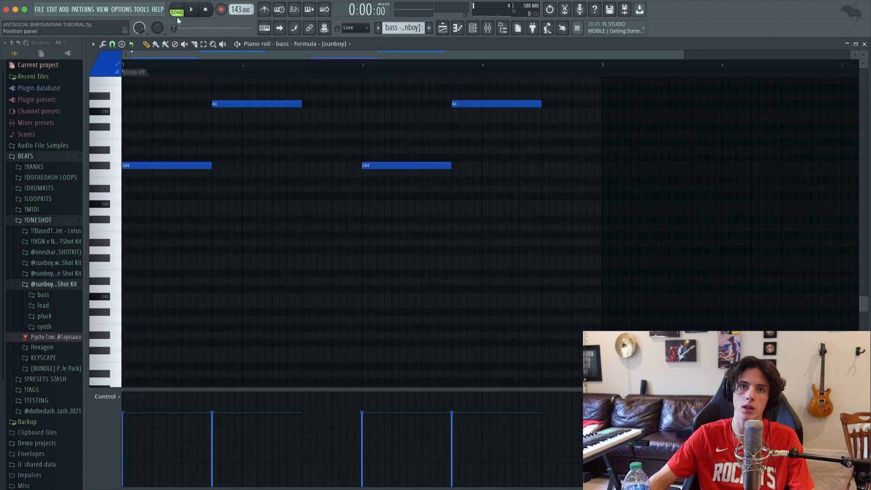
scroll(222, 142, up, 6)
scroll(259, 203, down, 5)
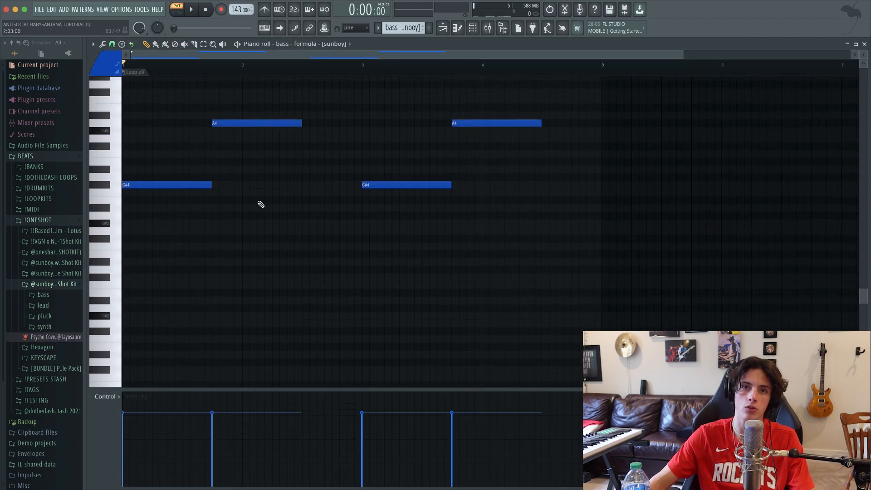
scroll(259, 202, up, 5)
click(264, 9)
key(space)
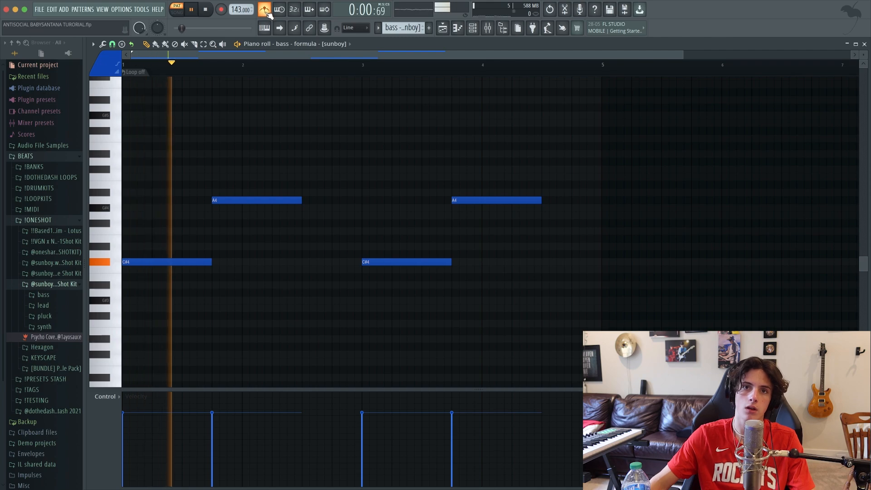
key(space)
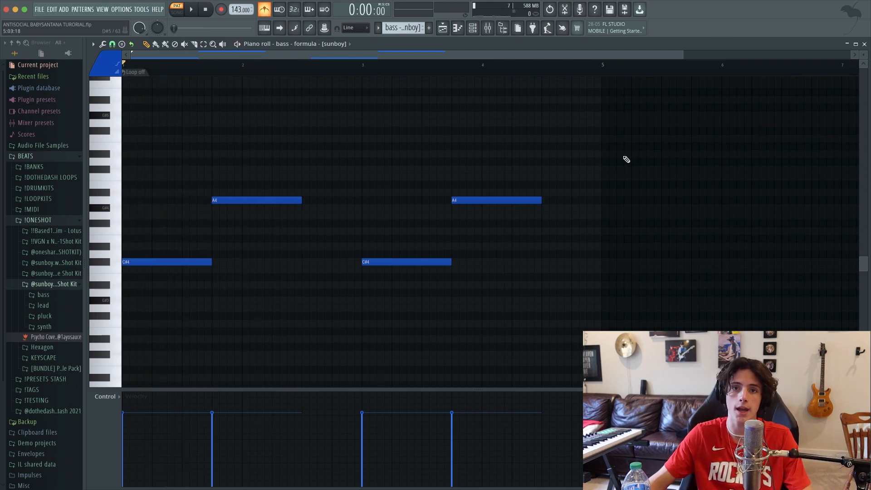
Open the Bass 1 mixer track's CamelCrusher effect, examine its Annihilate patch settings and close the plugin.
click(487, 28)
click(261, 195)
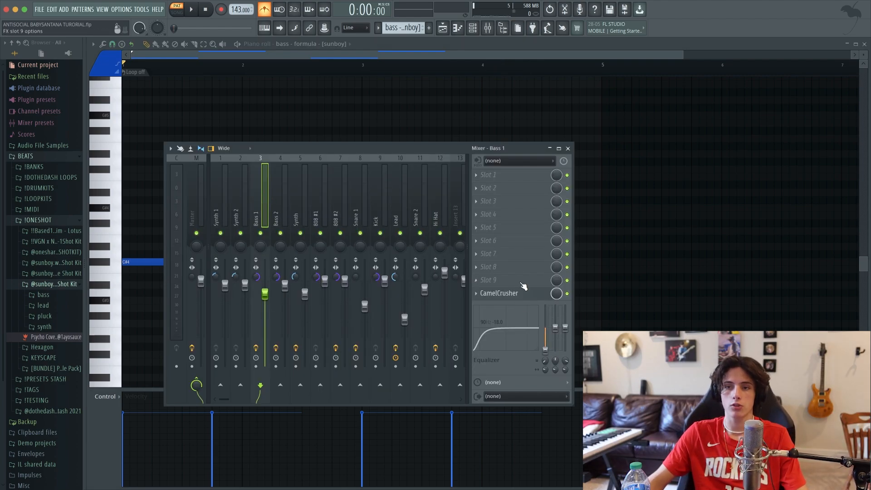
click(523, 297)
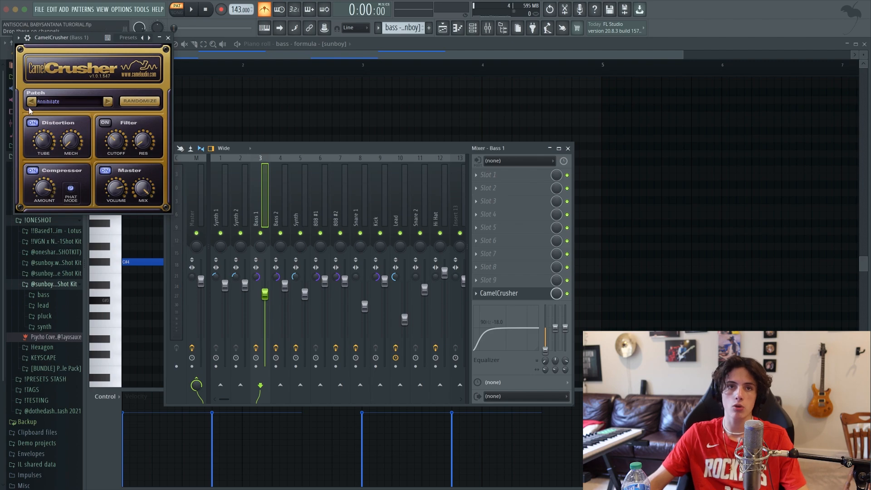
click(168, 38)
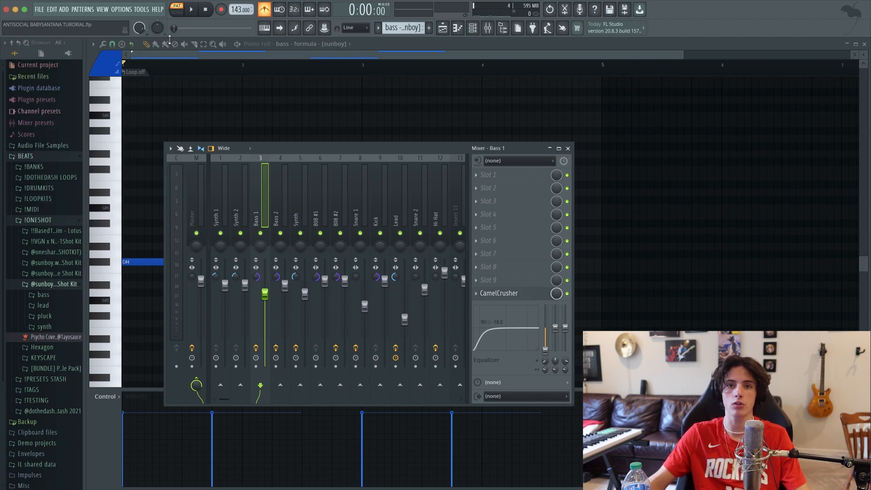
Return to the playlist and switch playback to song mode.
key(F5)
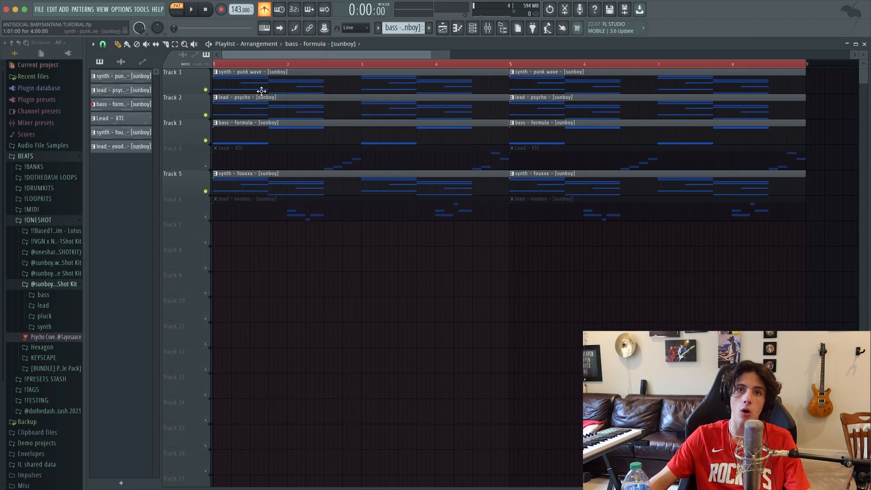
click(177, 12)
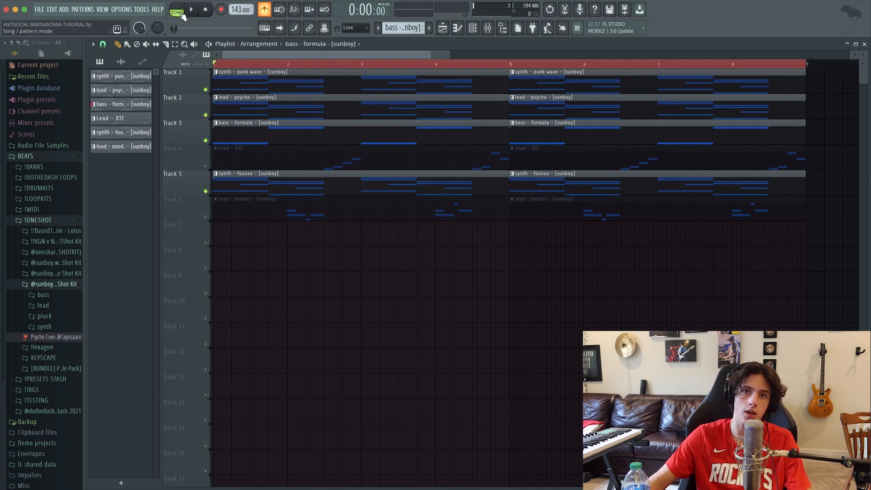
Play back the arrangement in song mode with the Lead - XTC and lead - exodus tracks muted, and stop it.
click(191, 10)
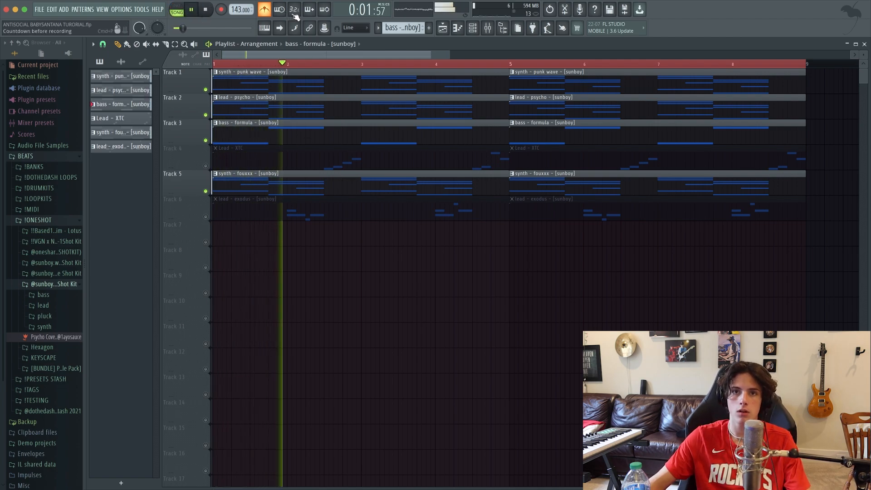
key(space)
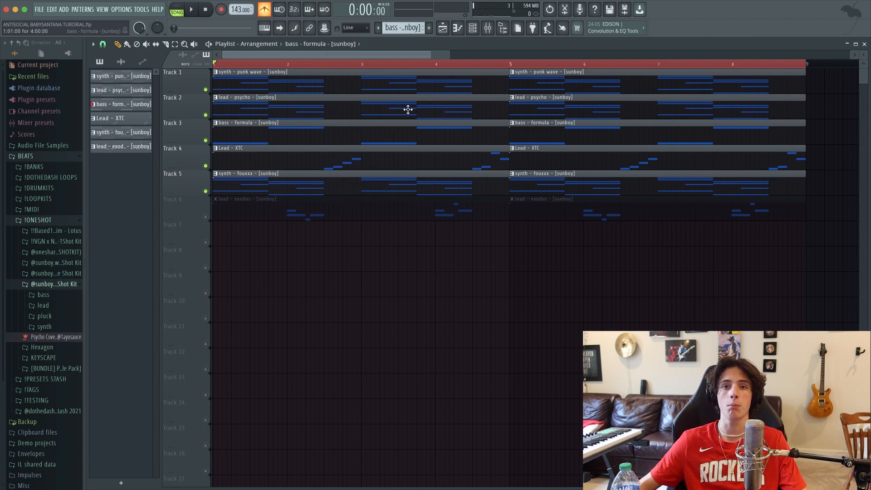
Open the synth - punk wave notes, select all of them to show the chords, and return to the playlist.
double_click(380, 86)
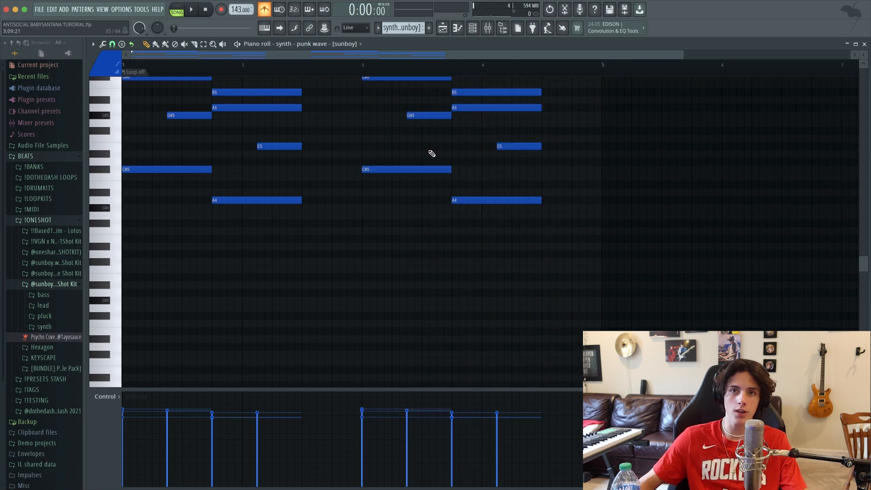
scroll(437, 153, up, 5)
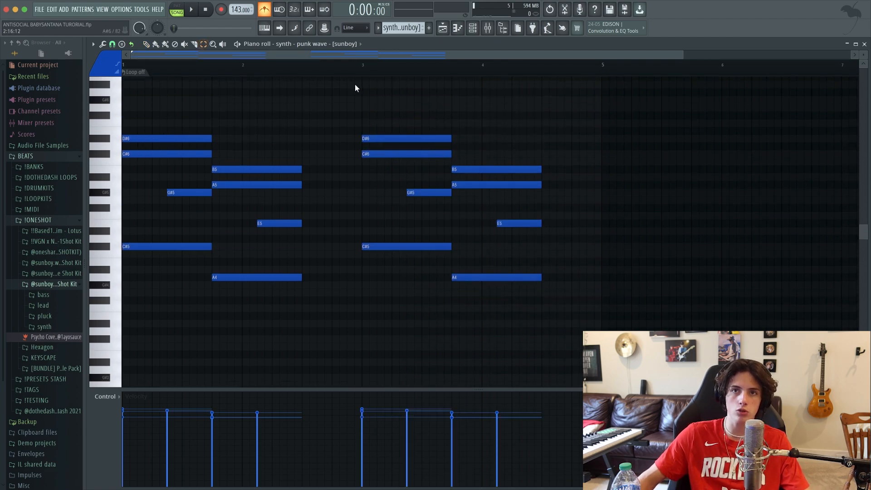
key(ctrl+a)
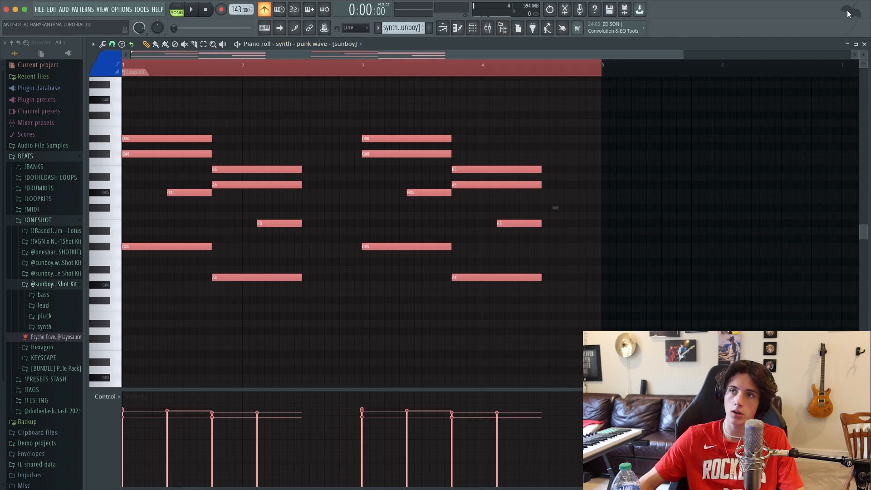
click(864, 44)
Mute the Lead - XTC track and play back the arrangement without it.
click(207, 166)
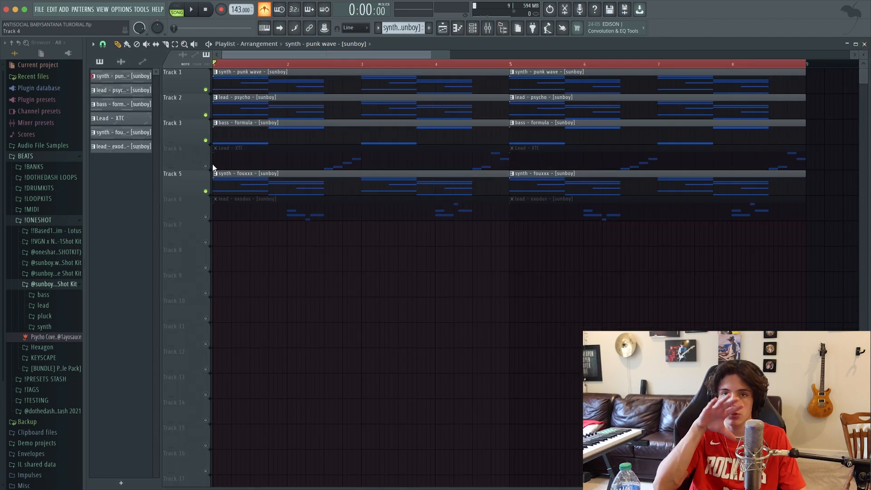
key(space)
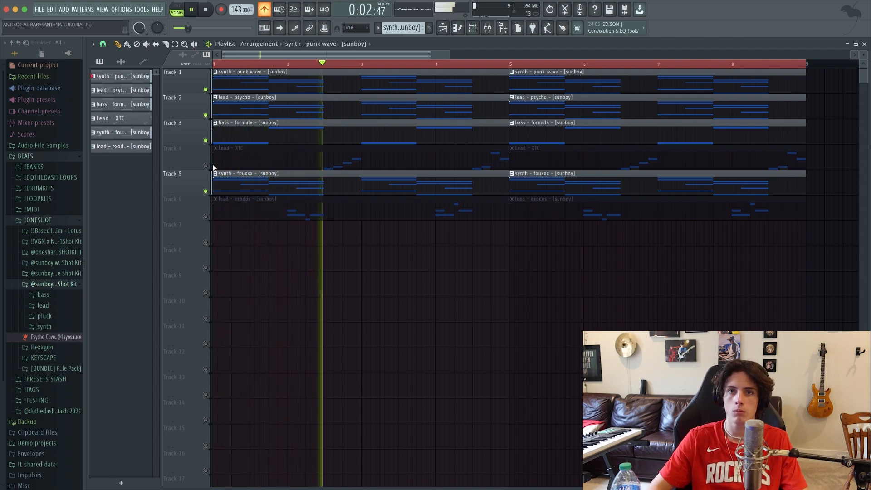
key(space)
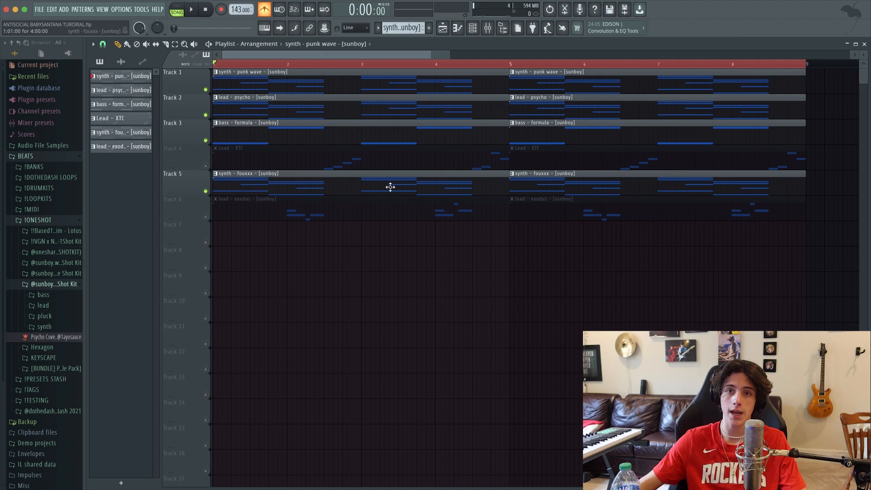
Unmute the Lead - XTC track and open its notes to examine the two four-note runs.
click(206, 166)
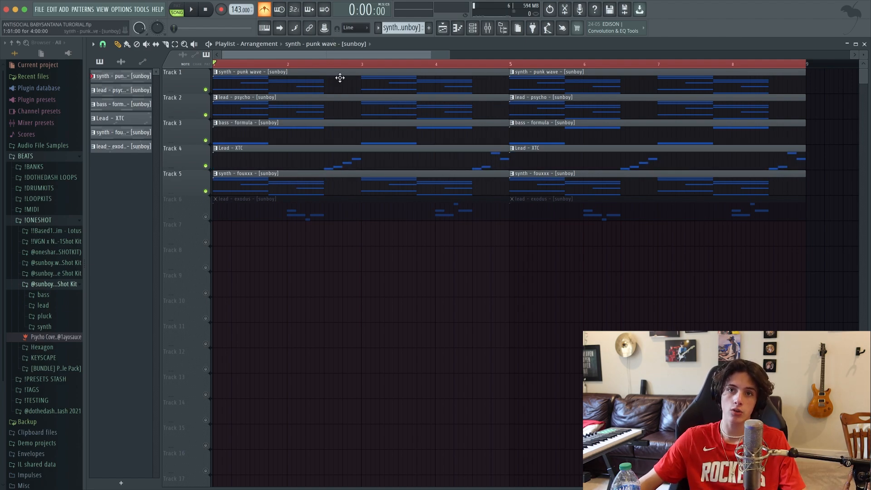
double_click(350, 162)
scroll(393, 57, left, 3)
scroll(384, 180, down, 4)
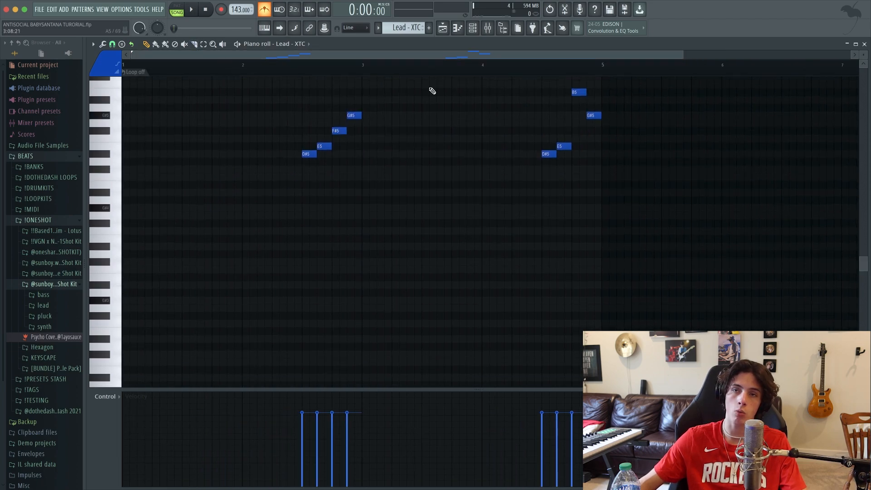
click(496, 29)
click(613, 113)
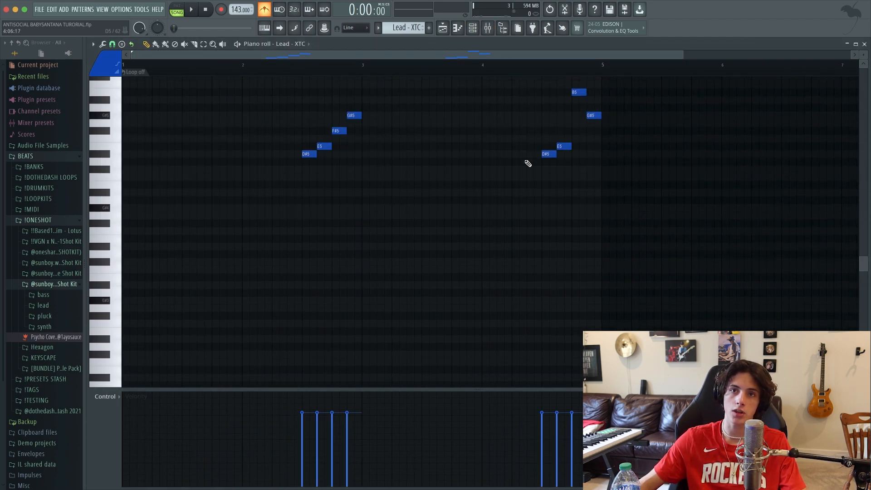
scroll(526, 163, up, 4)
scroll(529, 163, down, 4)
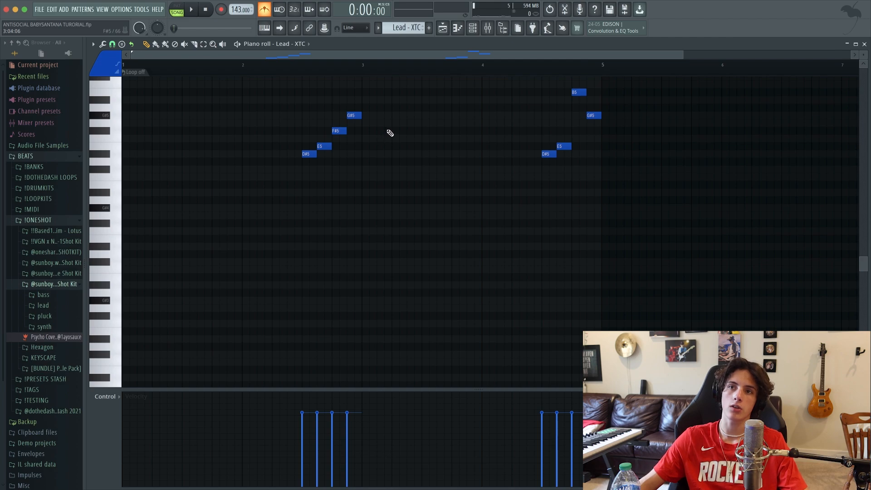
scroll(394, 129, up, 4)
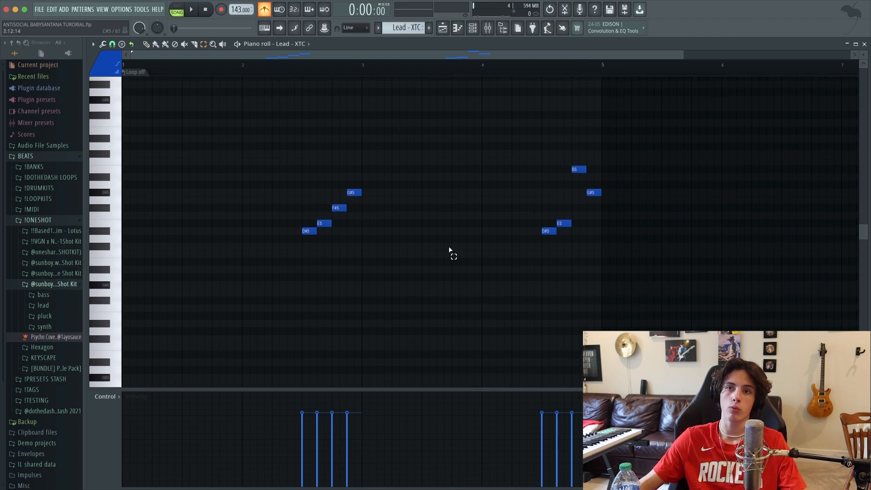
scroll(450, 250, down, 4)
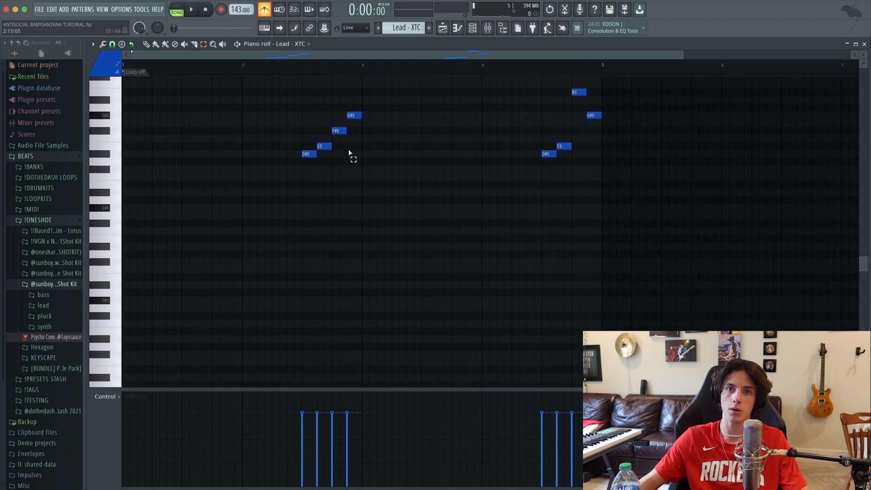
Move the third note of the first Lead - XTC run up to B5 and play back the arrangement.
drag(340, 147, 326, 149)
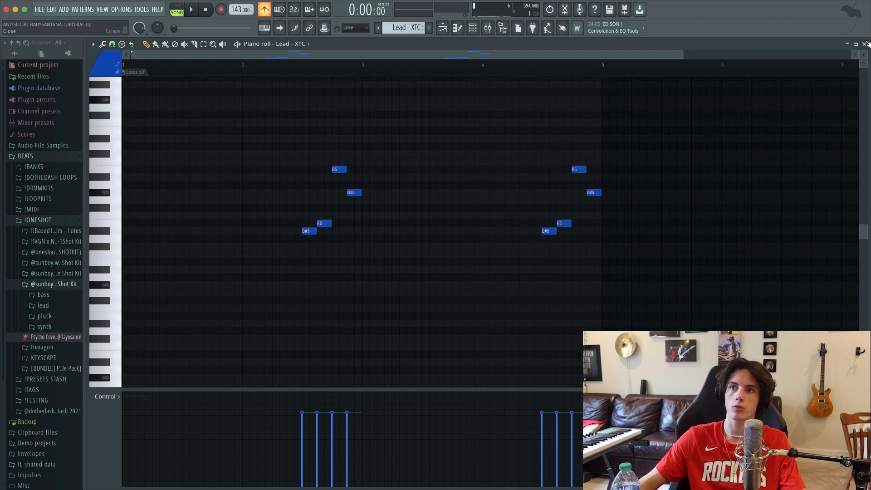
click(864, 44)
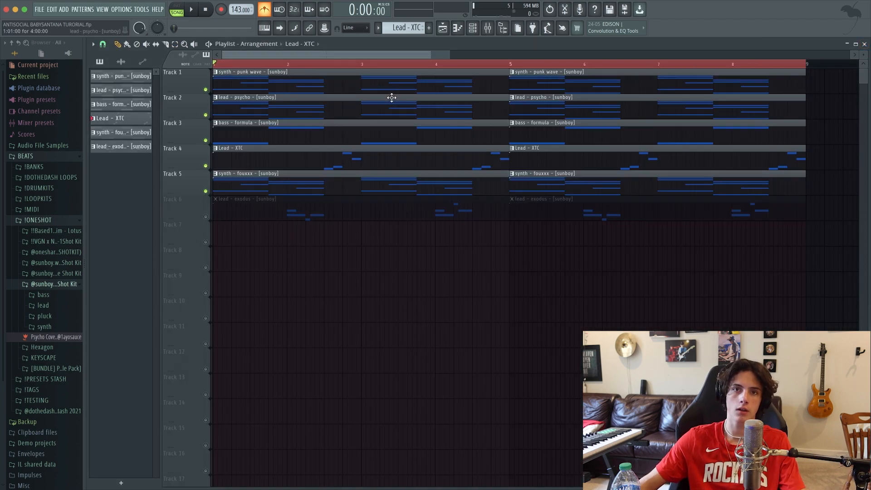
key(space)
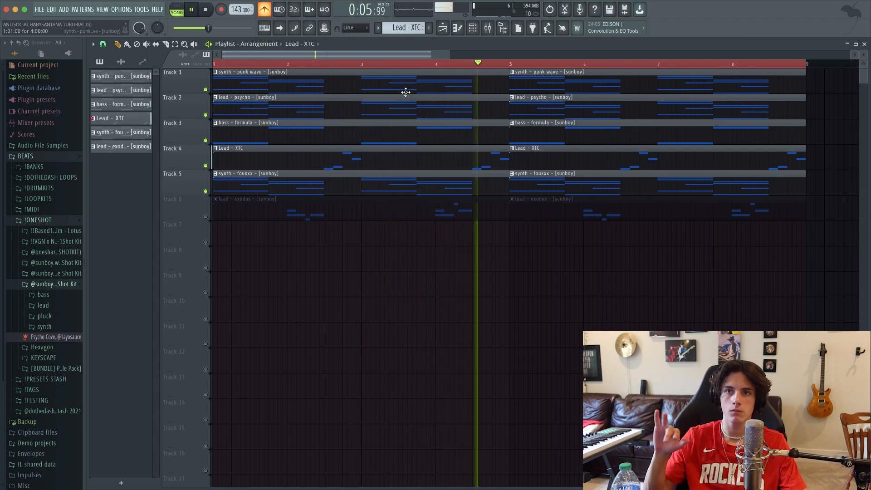
key(space)
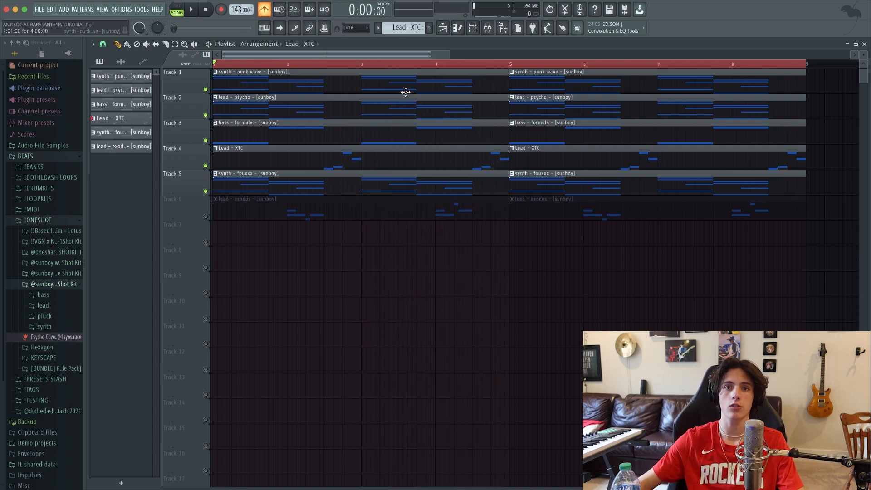
Reopen the Lead - XTC notes, move the first run's third note down to F#5 and play back the result.
double_click(377, 160)
drag(368, 57, 257, 59)
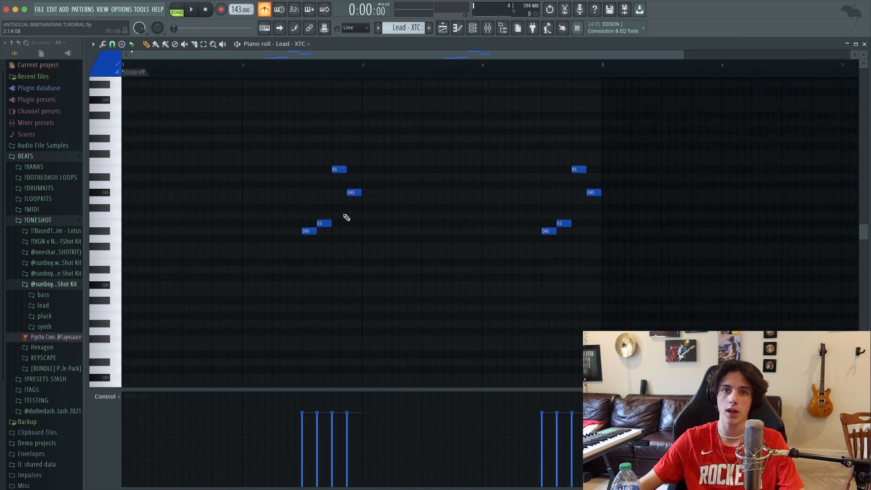
scroll(351, 195, down, 3)
drag(339, 92, 339, 131)
key(space)
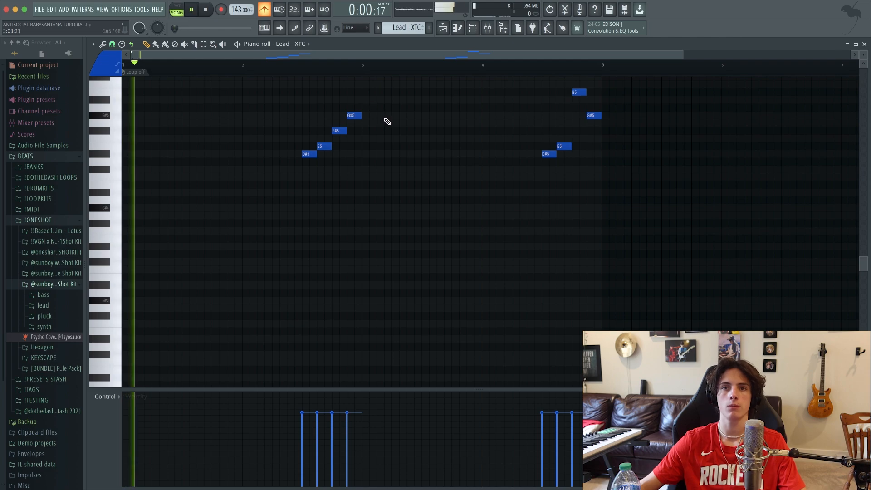
Unmute the lead - exodus track and toggle its solo so that all playlist tracks are enabled.
scroll(389, 120, up, 3)
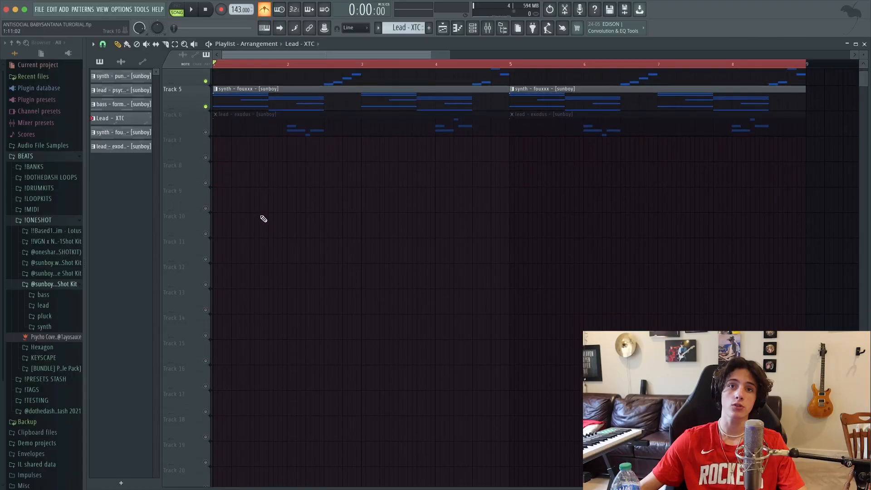
click(206, 132)
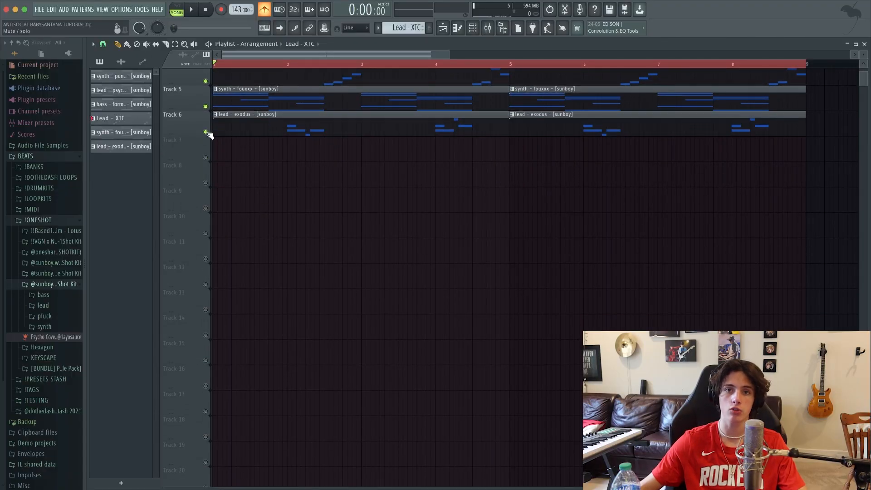
right_click(206, 132)
right_click(206, 132)
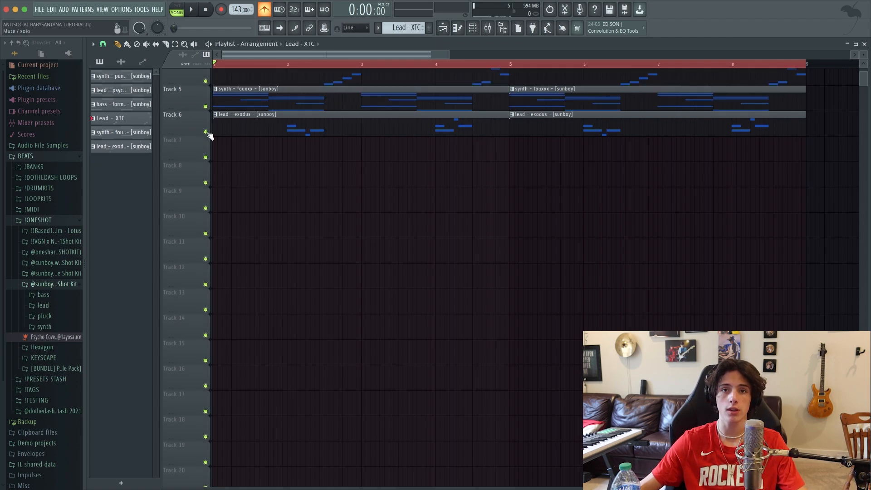
Open the lead - exodus notes and examine the pitches and slide notes in its two phrases.
scroll(218, 141, up, 3)
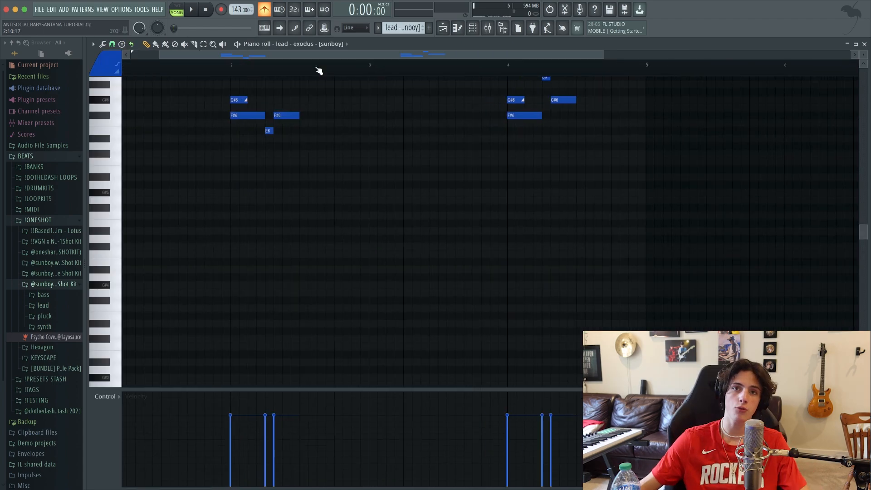
scroll(318, 70, up, 1)
scroll(327, 138, up, 3)
drag(308, 55, 190, 56)
scroll(274, 97, down, 3)
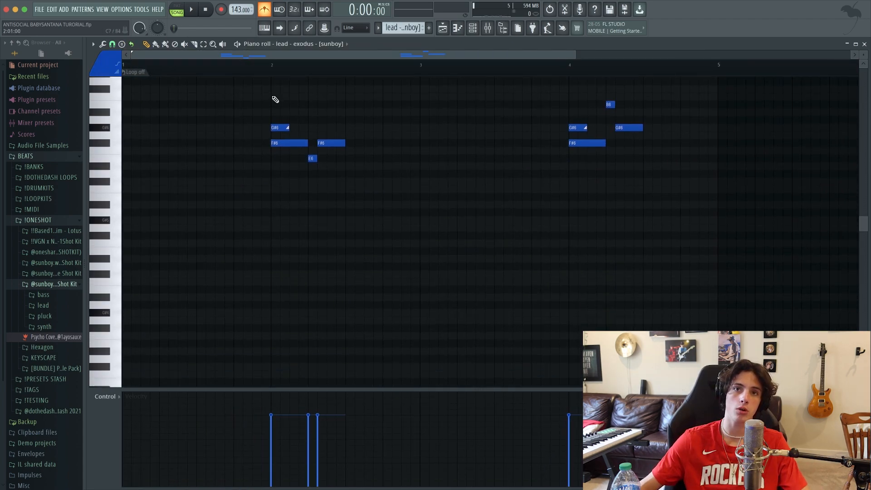
key(d)
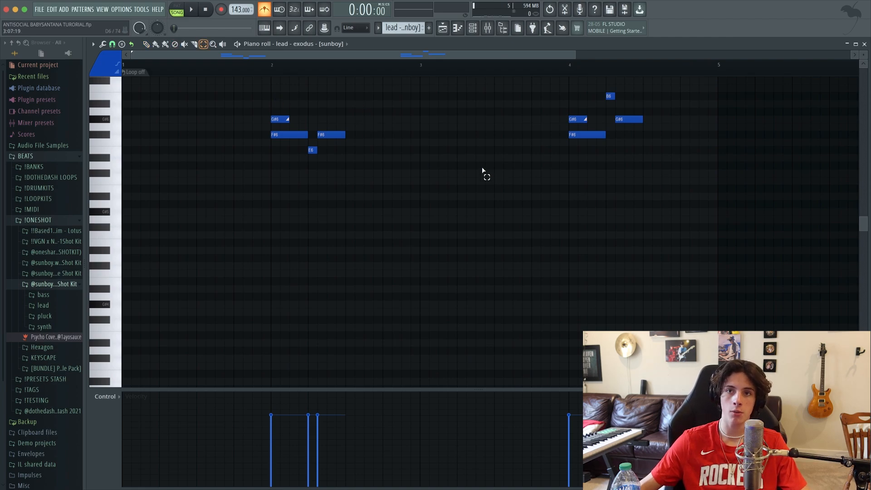
key(e)
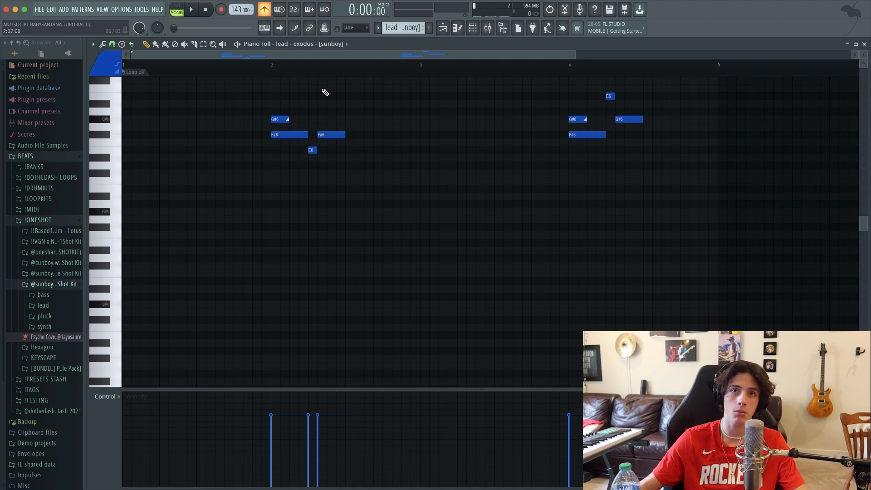
Return to the playlist and play back the arrangement with all six melody tracks on.
key(F5)
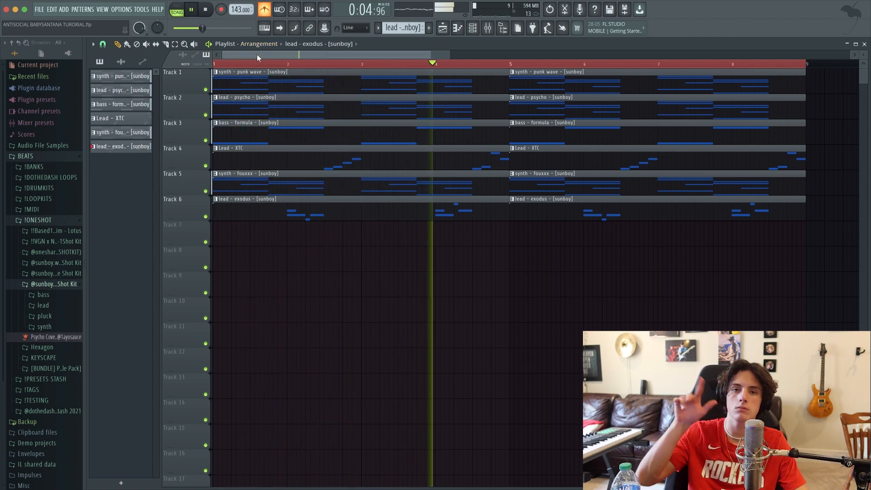
key(space)
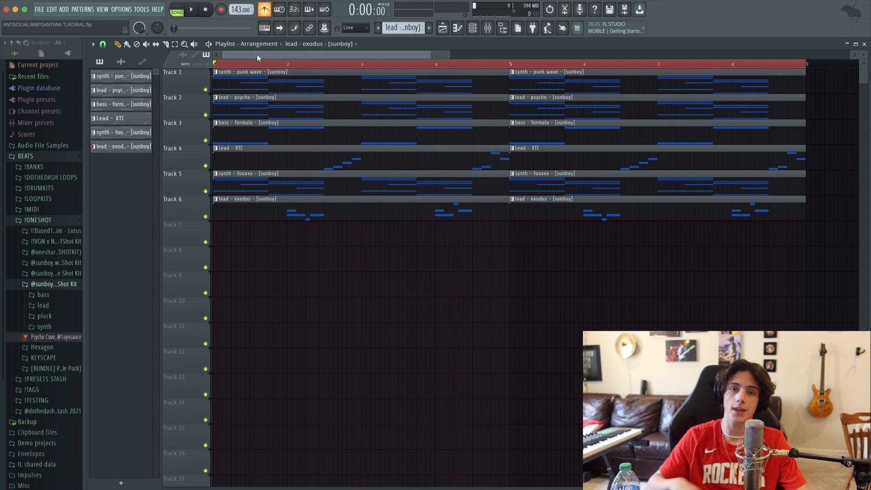
scroll(345, 141, down, 4)
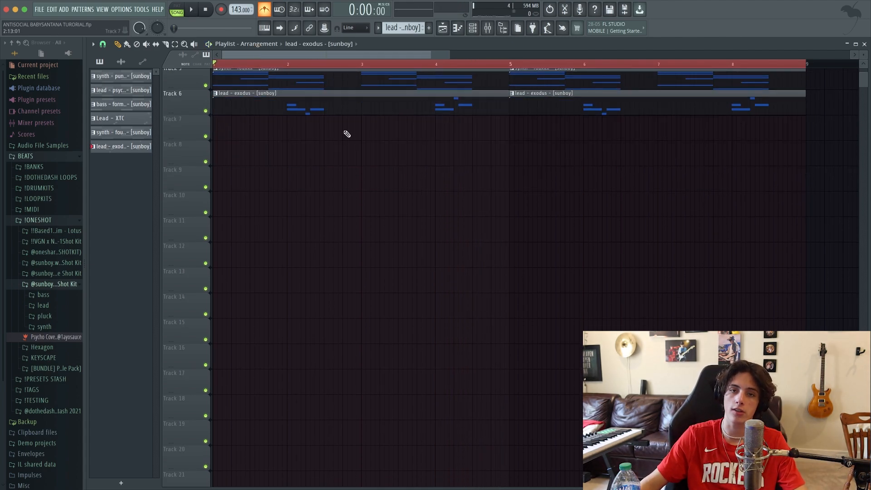
scroll(341, 128, up, 4)
Reopen the lead - exodus notes, replace the first G#6 note with a new one and enable slide in its note properties.
right_click(207, 196)
double_click(285, 180)
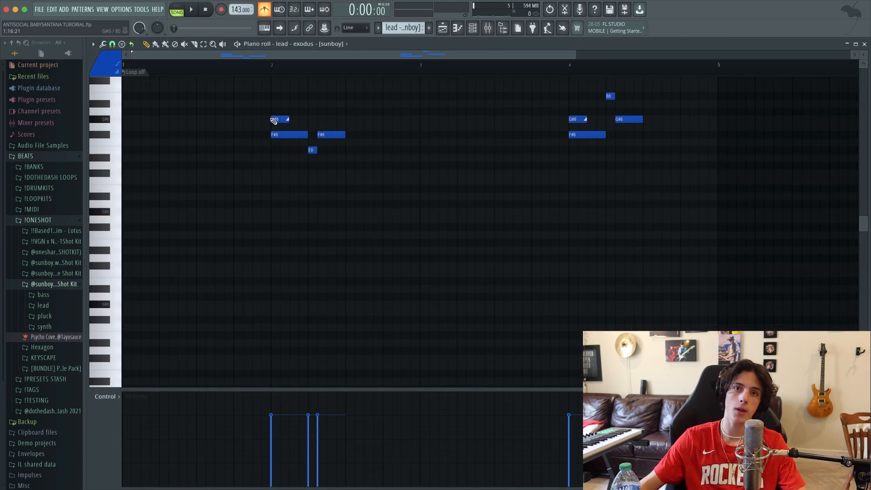
scroll(286, 120, up, 4)
scroll(297, 140, down, 3)
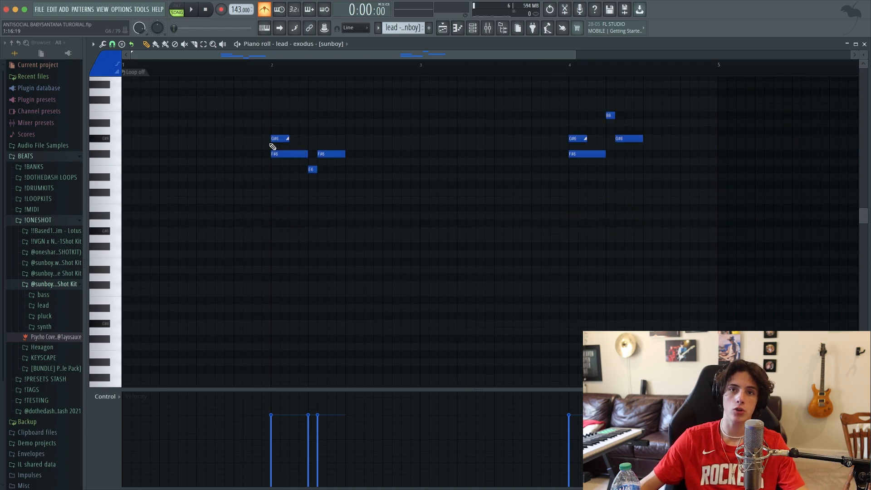
right_click(278, 139)
click(278, 139)
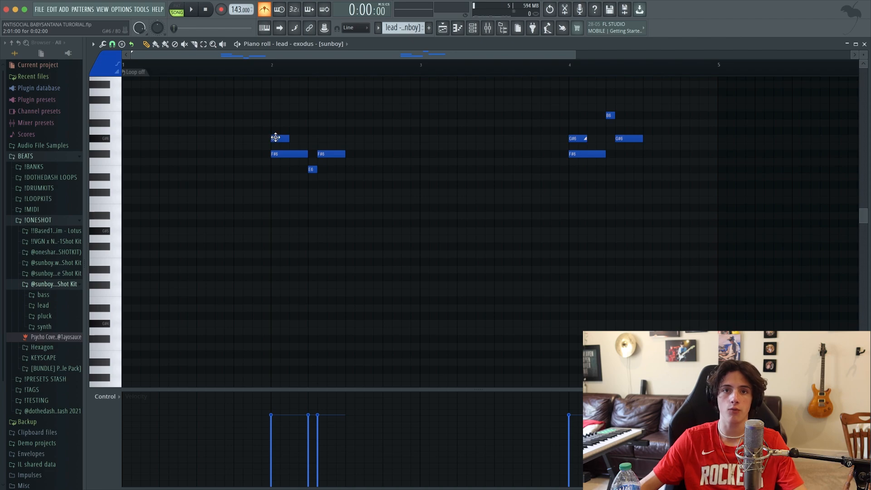
double_click(277, 139)
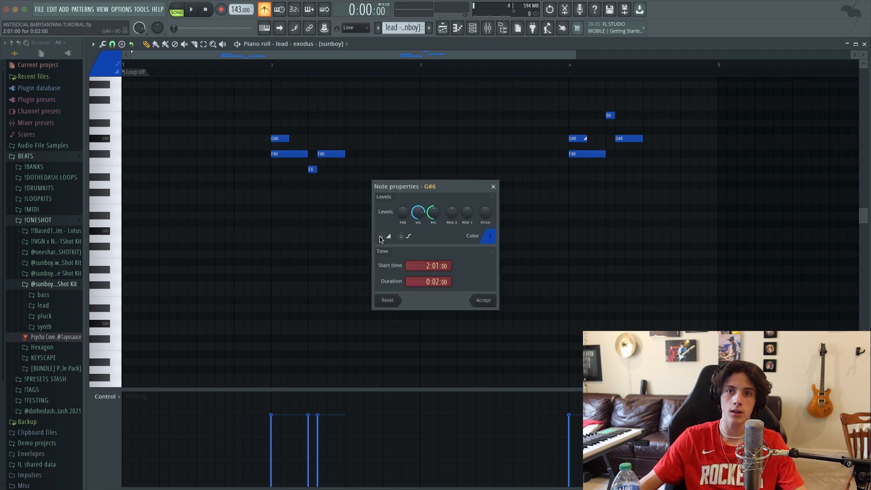
click(484, 301)
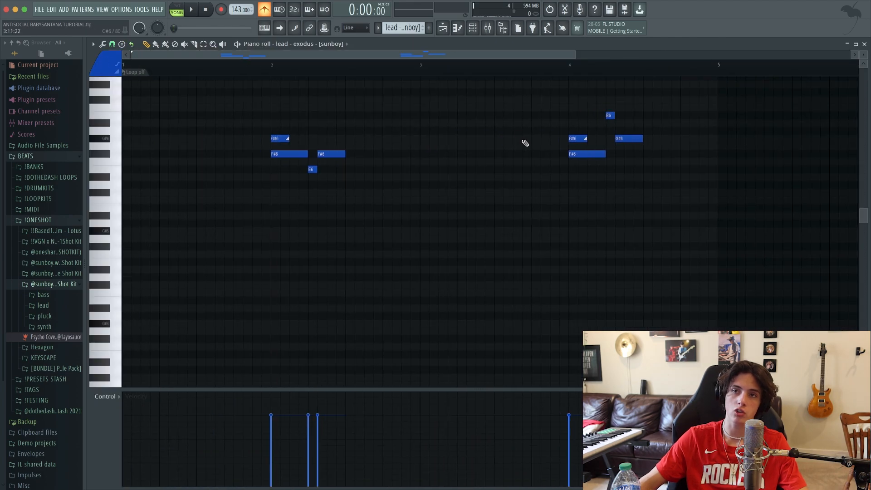
Go back to the playlist and play the arrangement from bar 1 to hear the edited lead - exodus slide.
scroll(589, 204, up, 5)
scroll(638, 229, down, 5)
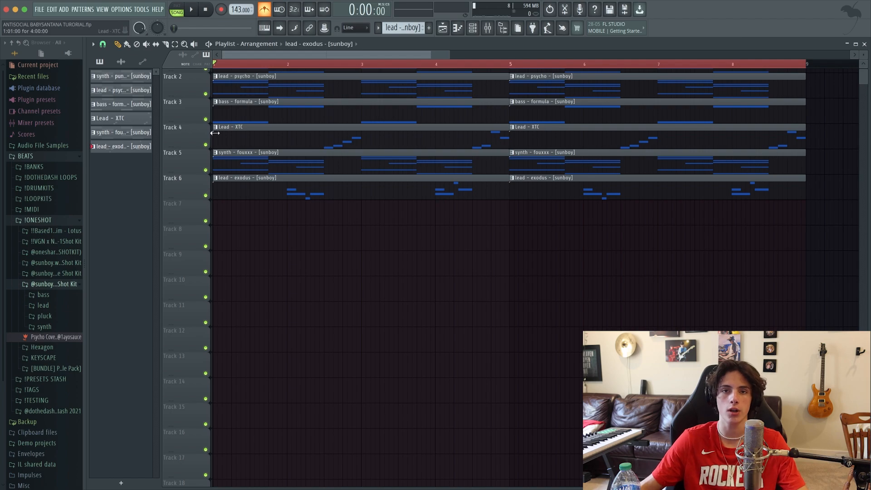
key(space)
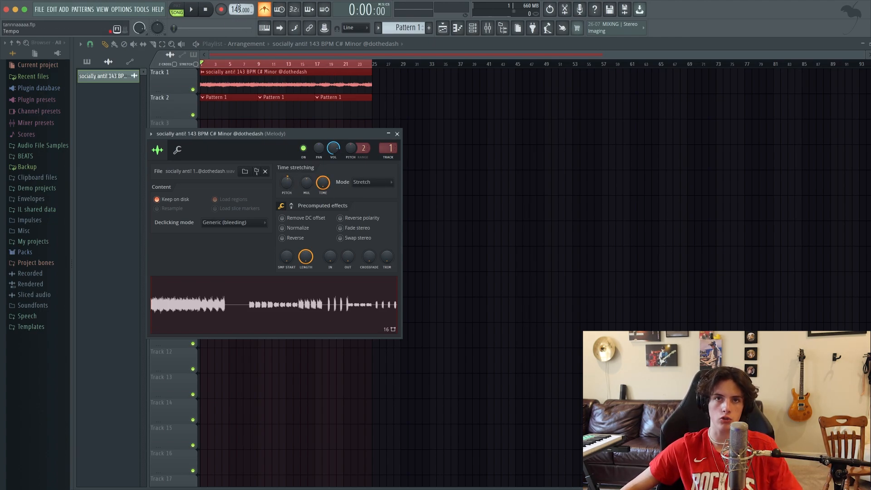
Close the melody sample's settings and delete the Sampler channel from the channel rack of Pattern 1.
click(397, 132)
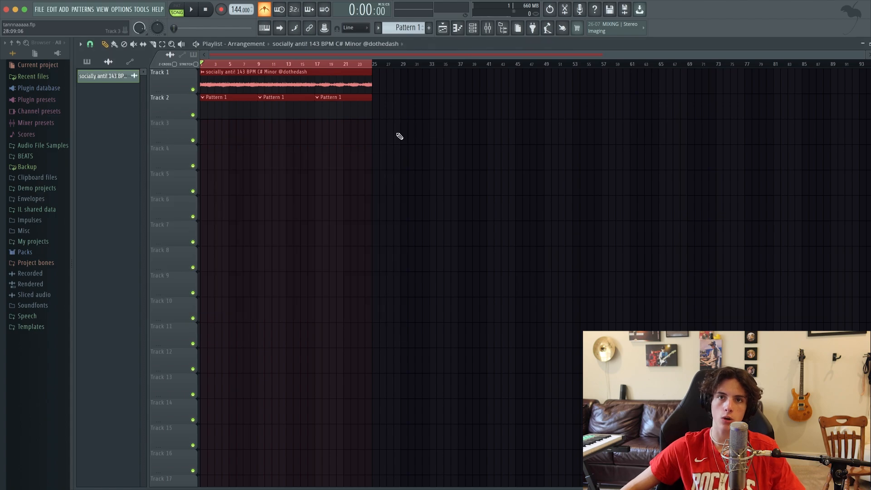
click(213, 107)
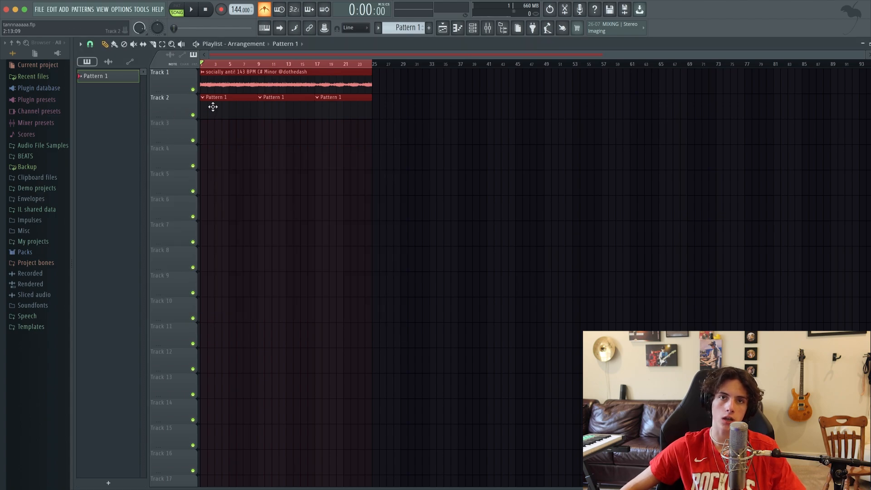
click(472, 29)
scroll(156, 75, up, 1)
right_click(164, 93)
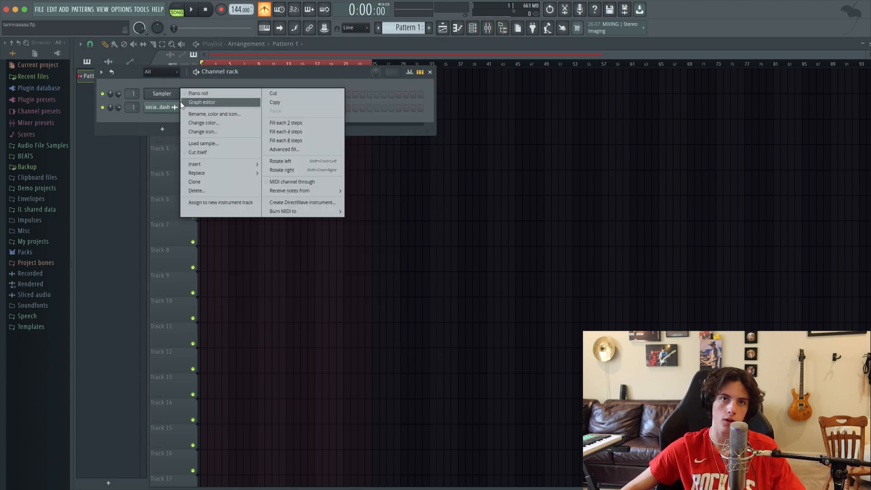
click(194, 191)
click(32, 157)
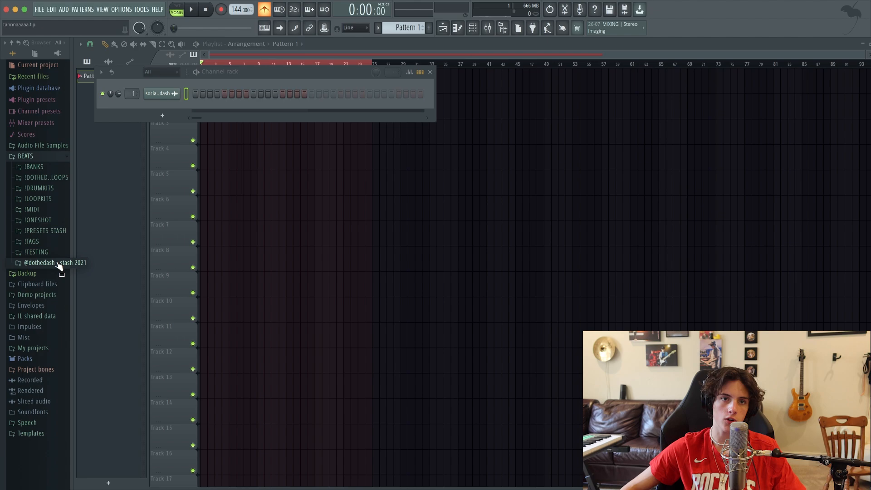
click(57, 264)
click(53, 274)
click(58, 295)
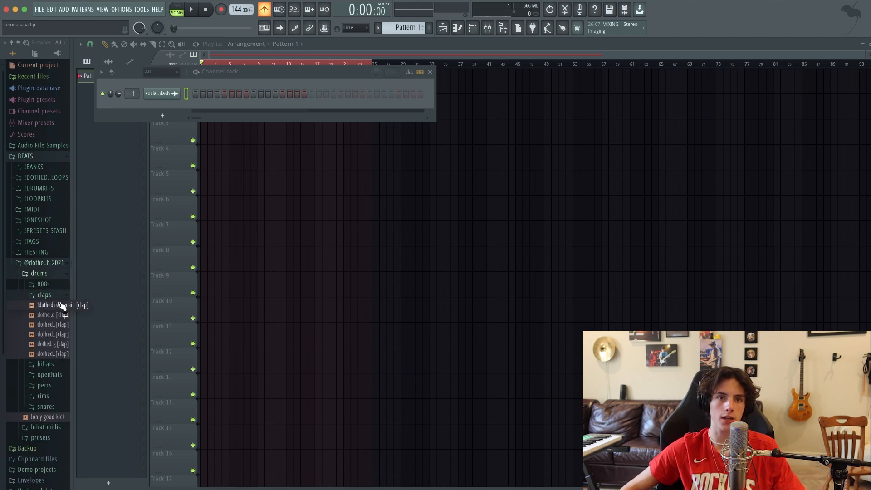
right_click(60, 305)
click(77, 318)
click(409, 145)
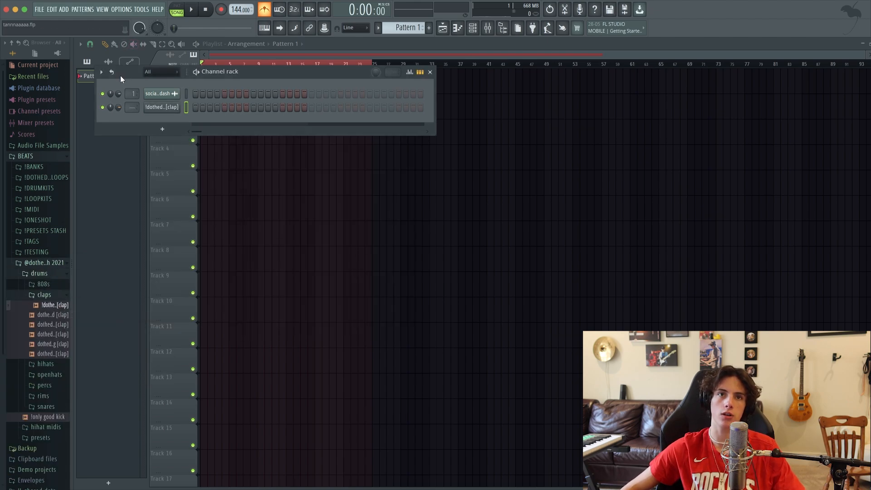
Place a clap hit on step 9, route the clap to mixer track 2 and start playback.
click(121, 74)
click(145, 96)
key(space)
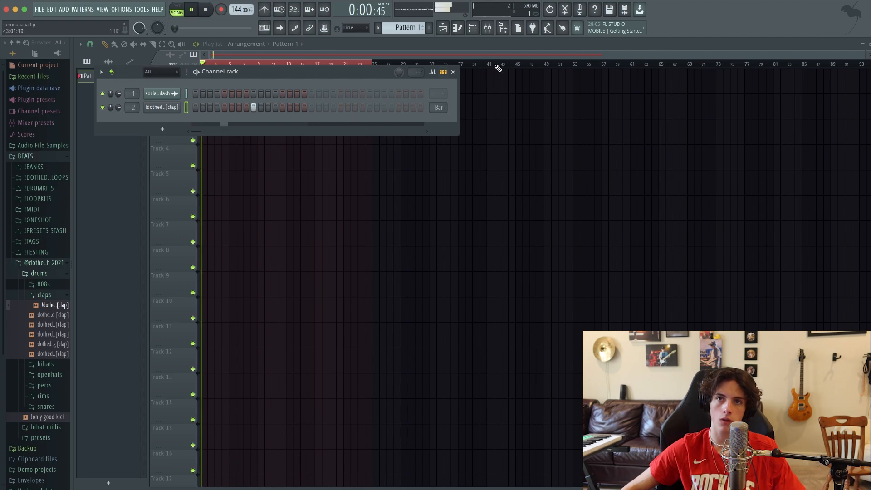
Slightly lower the volume of the clap's mixer track 2 while the melody plays.
click(434, 73)
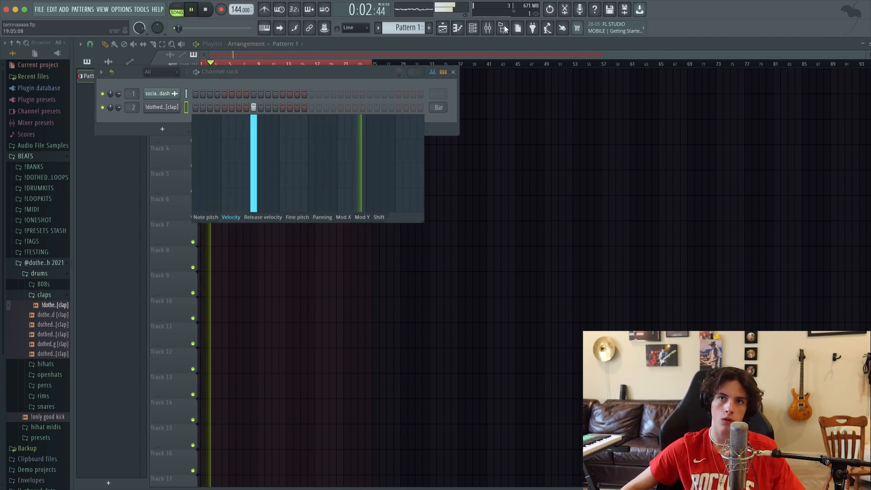
key(F9)
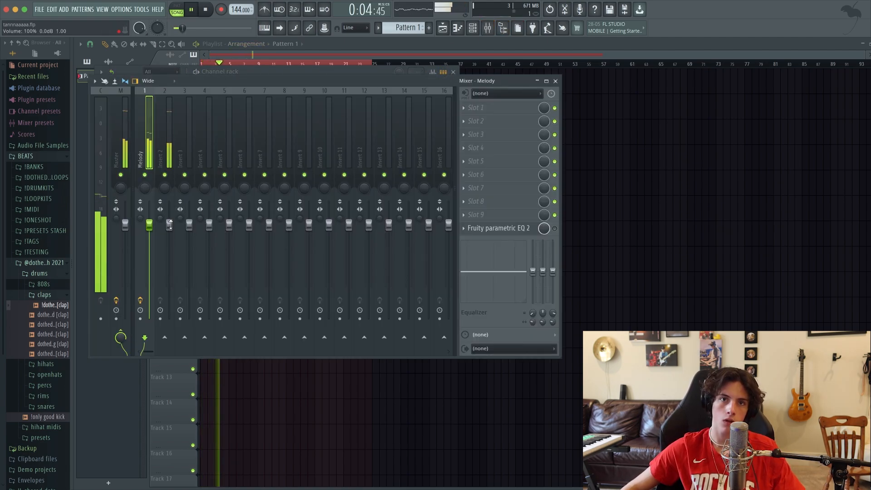
drag(169, 225, 169, 234)
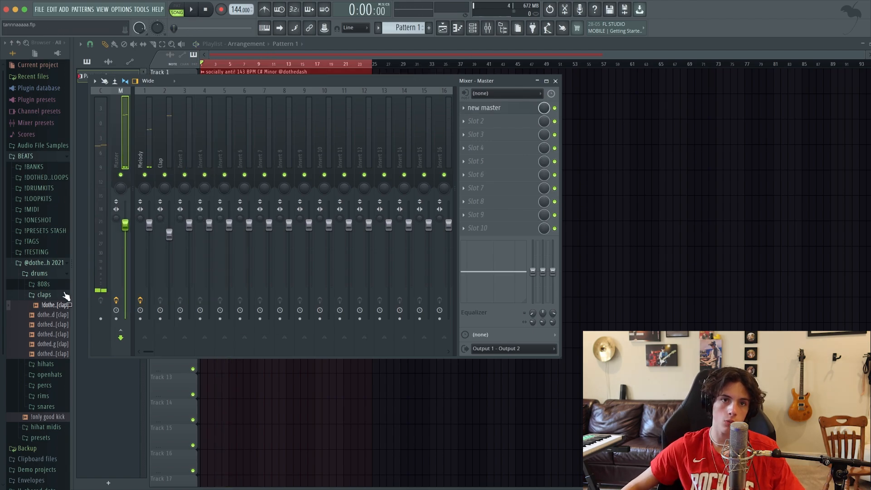
Load the dothedash - pierre [hihat] sample from the hihats folder into a new channel.
click(59, 295)
click(43, 274)
click(57, 295)
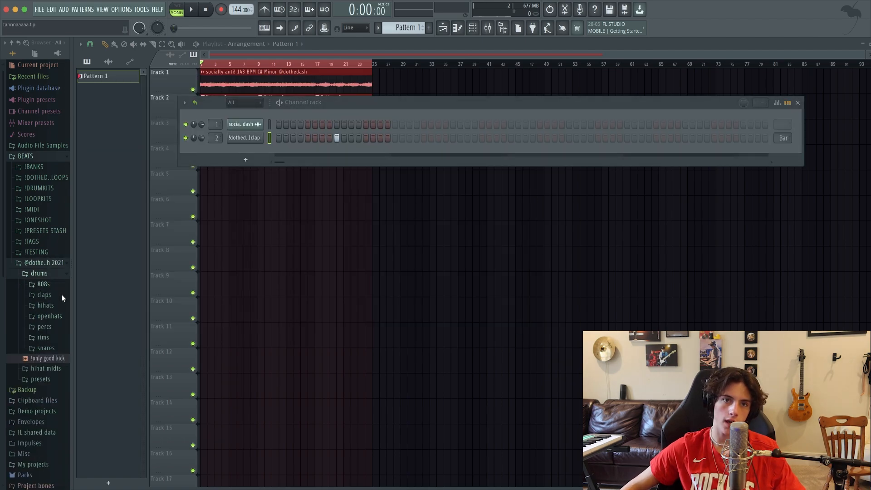
click(46, 305)
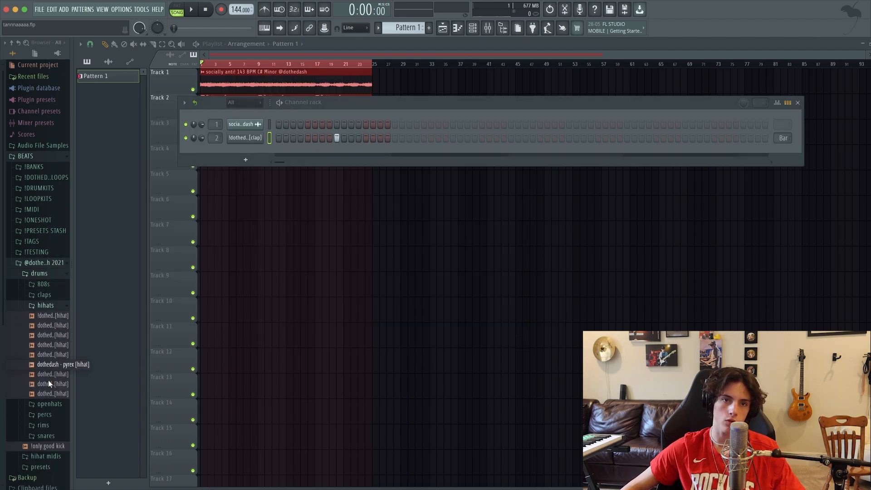
right_click(38, 353)
click(94, 355)
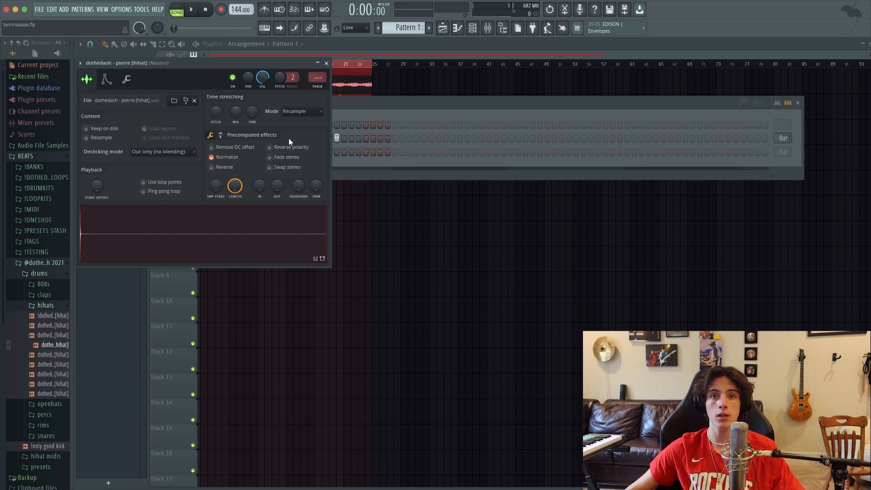
Turn the decay, sustain and release of the hi-hat's volume envelope down to minimum and close its settings.
click(126, 79)
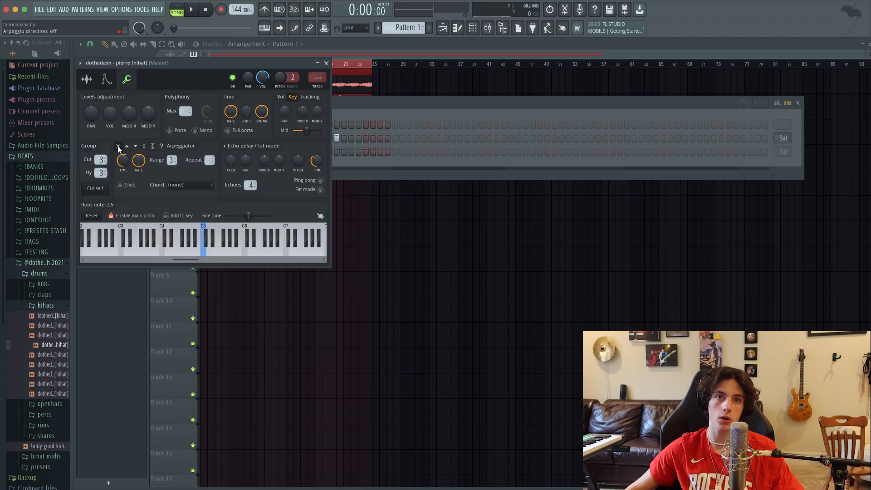
click(106, 79)
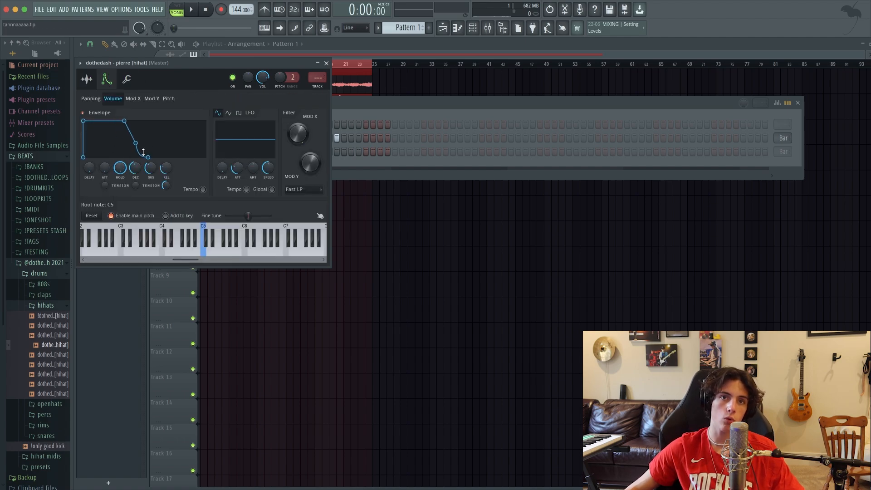
drag(138, 167, 138, 195)
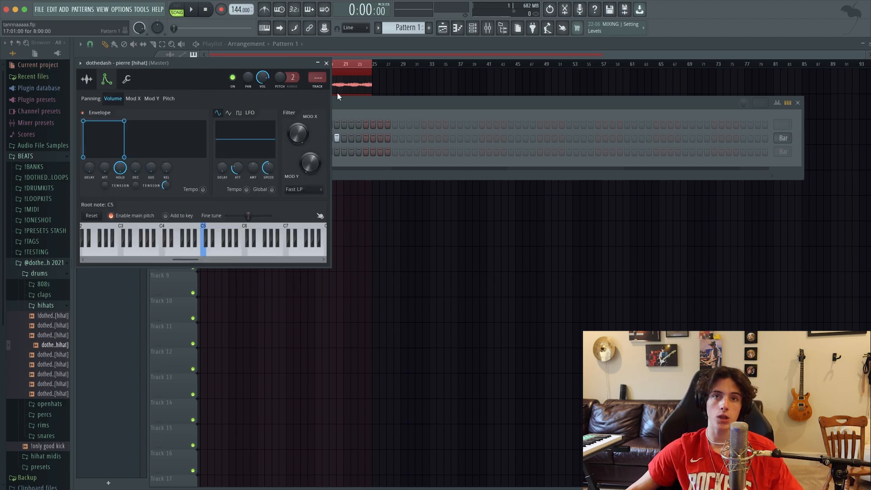
click(326, 63)
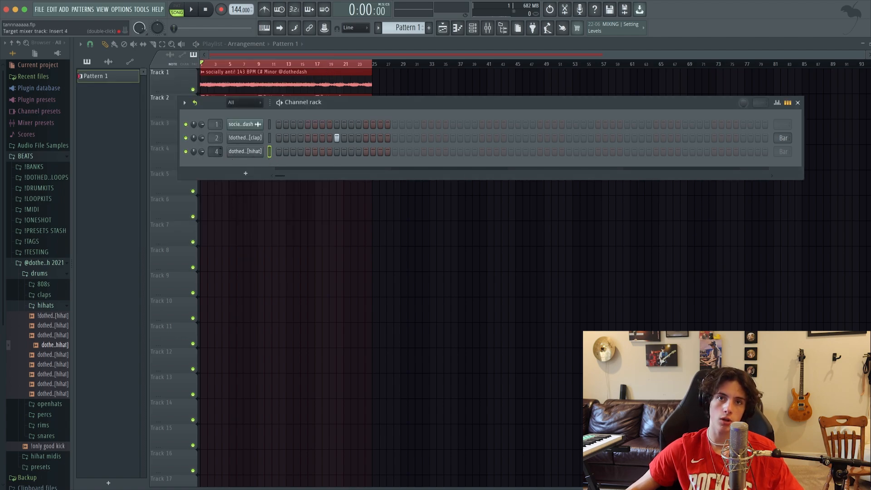
With the song playing, place hi-hat hits on steps 1, 3, 5, 6, 7, 9, 11, 13 and 15.
key(space)
click(279, 152)
click(293, 152)
click(307, 152)
click(315, 151)
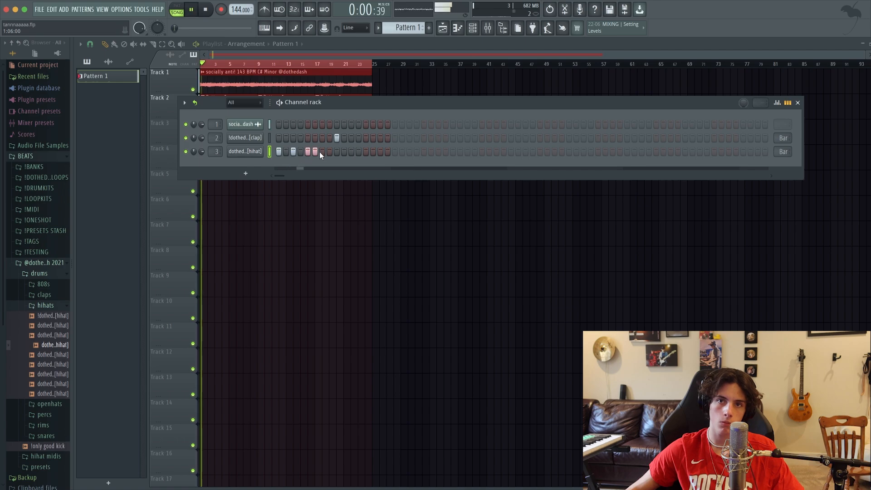
click(322, 151)
click(337, 152)
click(351, 152)
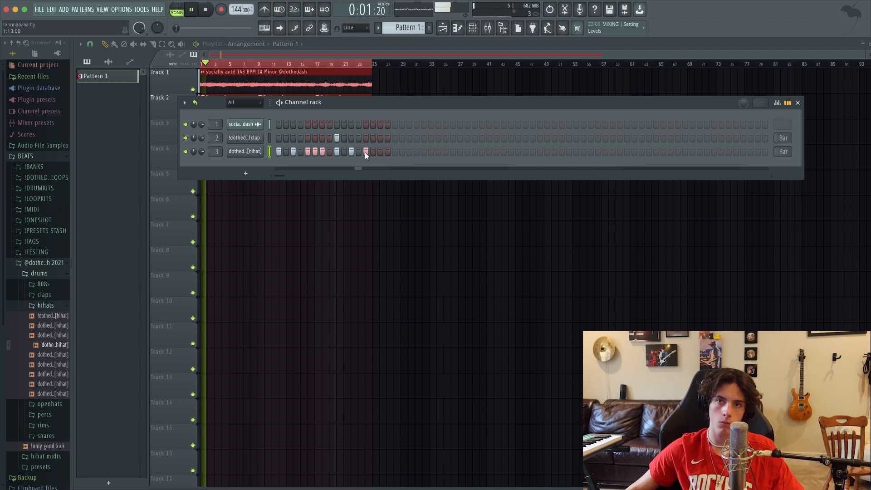
click(366, 152)
click(380, 152)
Add hi-hat hits on steps 17, 19, 21, 22 and 23, and load a preset from the presets folder onto mixer track 3.
click(394, 151)
click(409, 152)
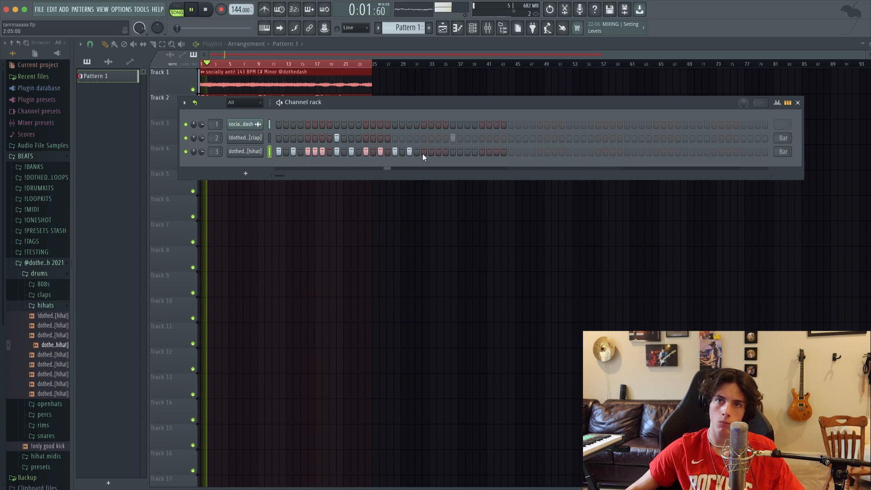
click(423, 151)
click(431, 152)
click(438, 152)
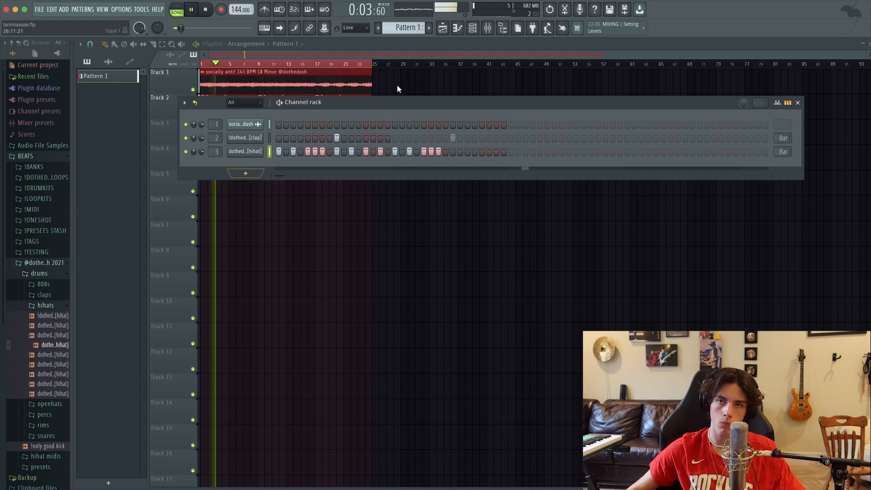
click(488, 28)
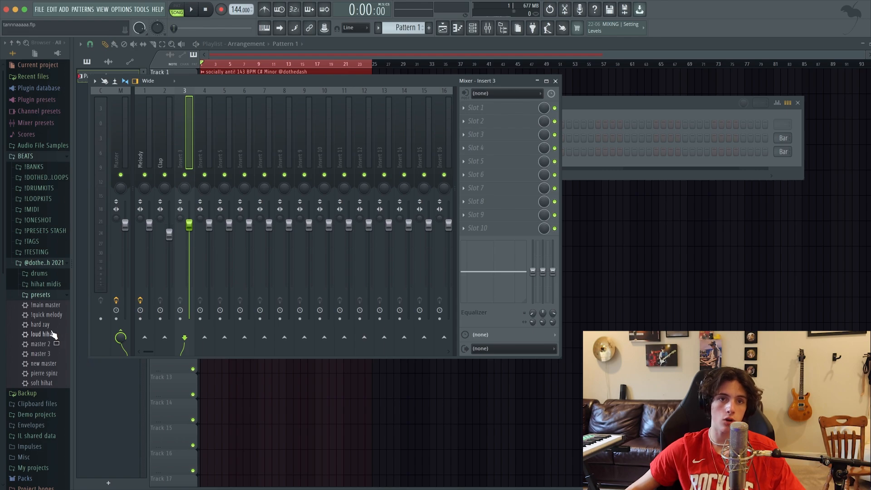
drag(58, 376, 184, 131)
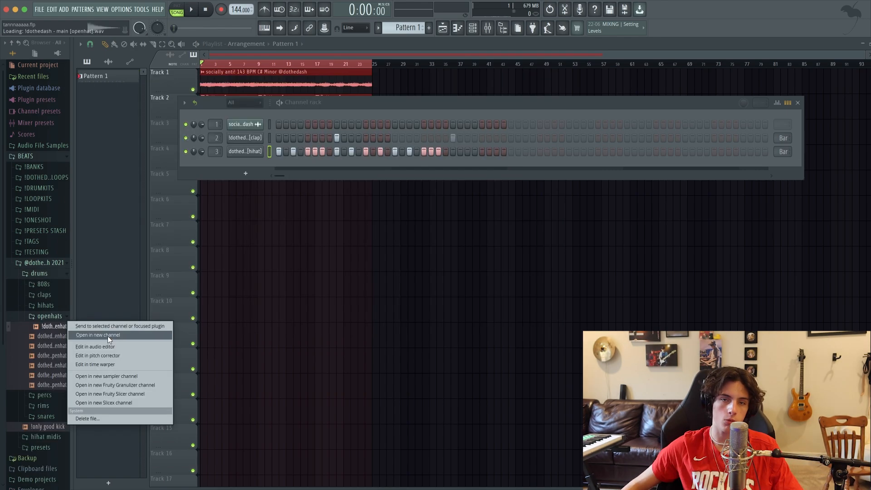
Load the !dothedash - main [openhat] sample into a new channel, close its settings and toggle playback.
click(109, 336)
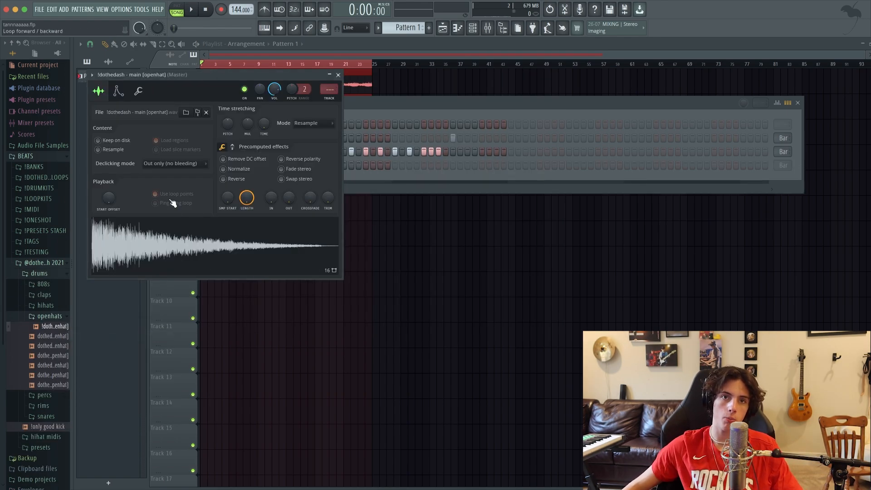
click(338, 75)
key(space)
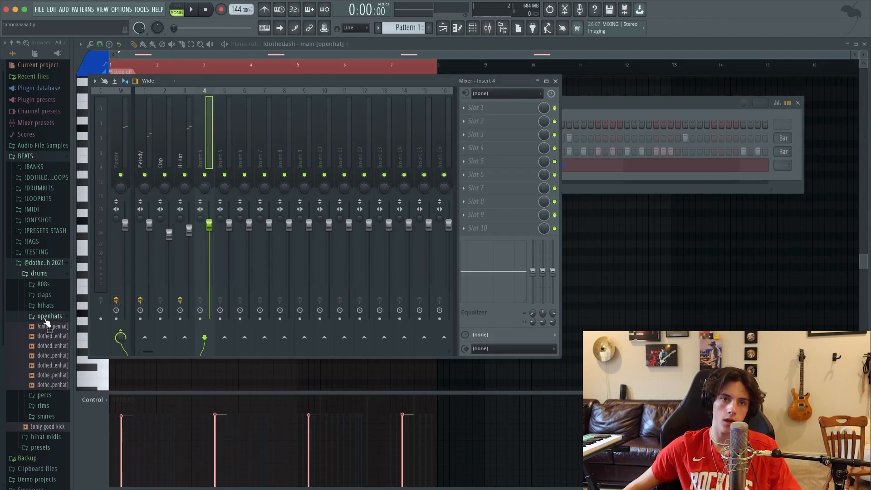
Load the loud hihat preset from the presets folder onto the open hat's mixer track 4 and play the beat.
click(46, 318)
click(35, 275)
click(48, 296)
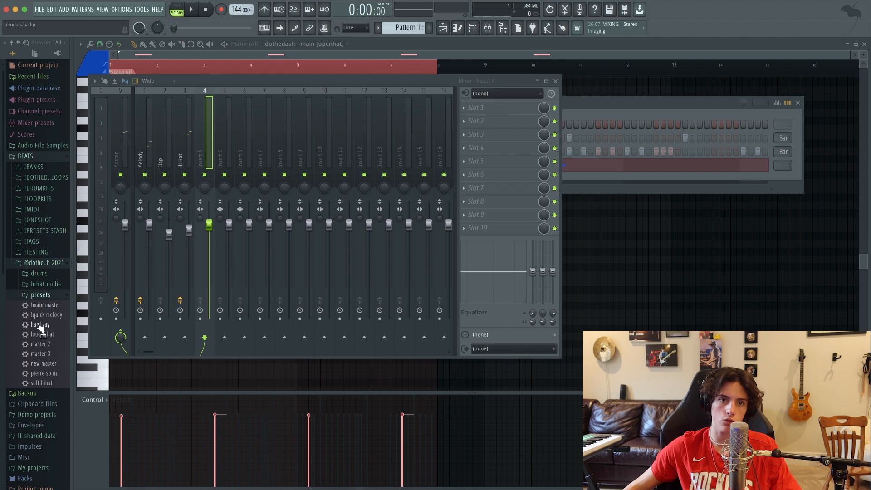
drag(54, 339, 200, 122)
key(space)
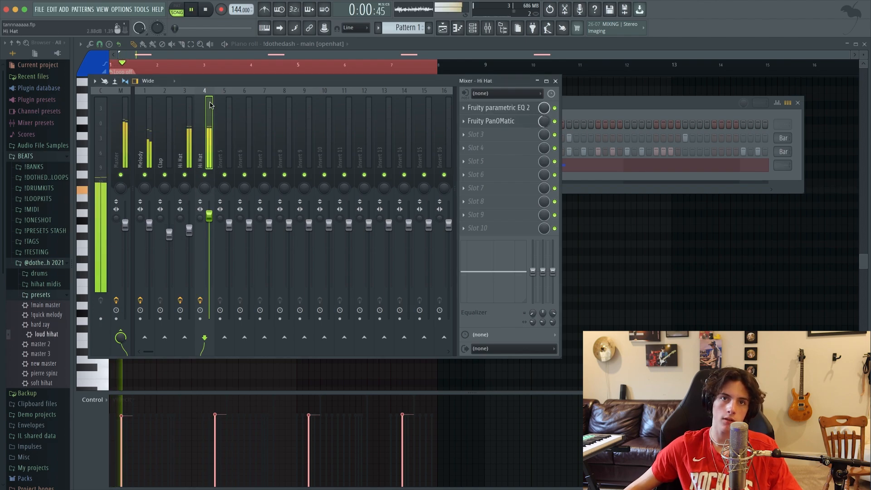
Close the mixer and load the !dothedash - main [snare] sample from the snares folder into a new channel.
click(555, 81)
click(42, 295)
click(39, 273)
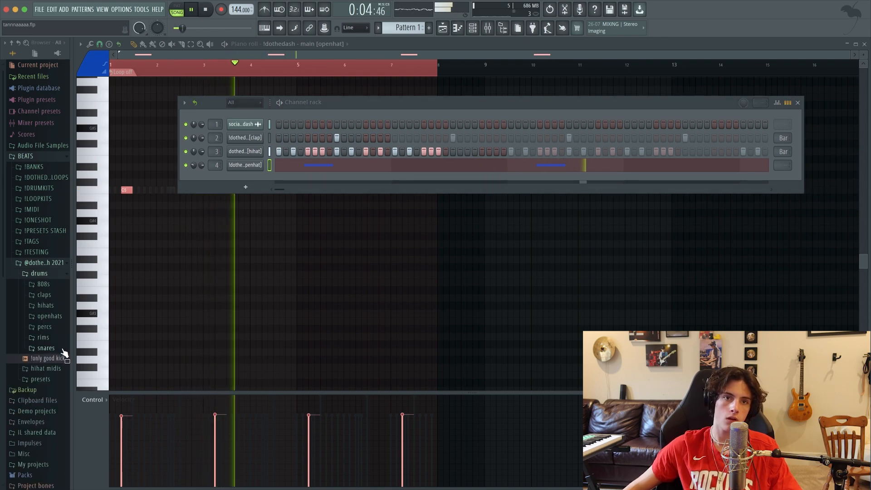
click(46, 348)
key(space)
right_click(59, 359)
click(93, 367)
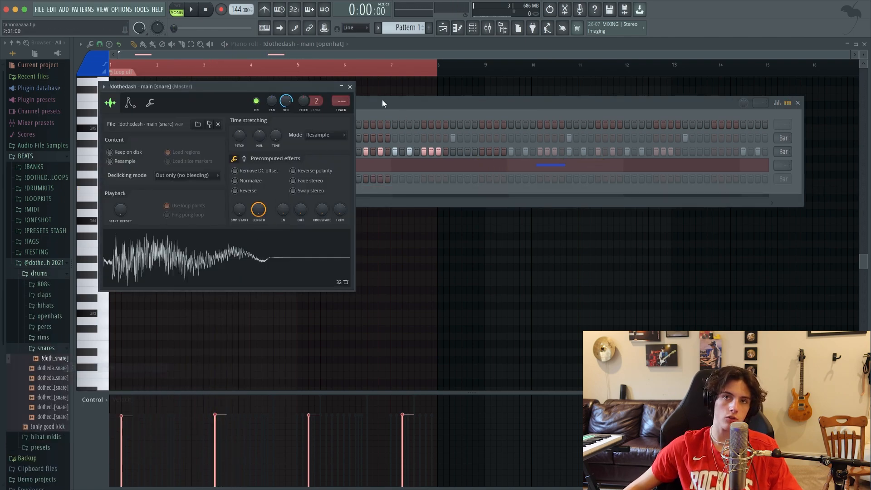
click(350, 86)
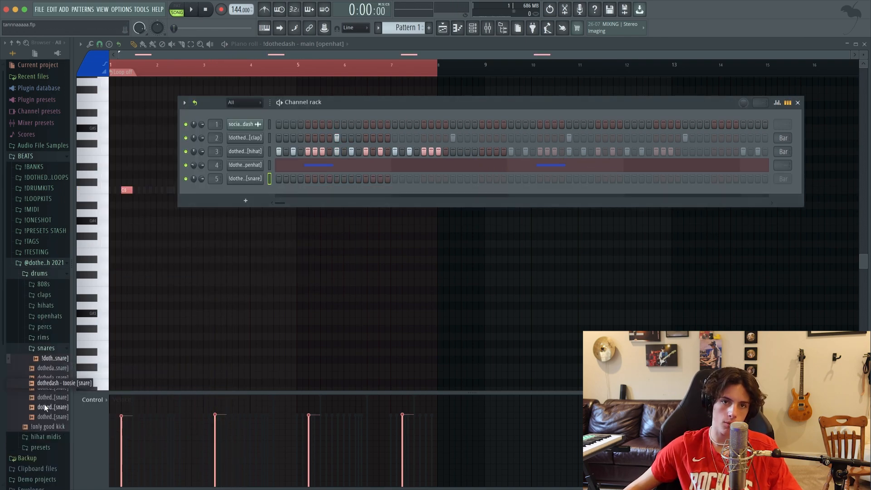
Load the dothedash - no lie [snare] sample into a new channel and place a hit on step 19 during playback.
right_click(54, 368)
click(91, 376)
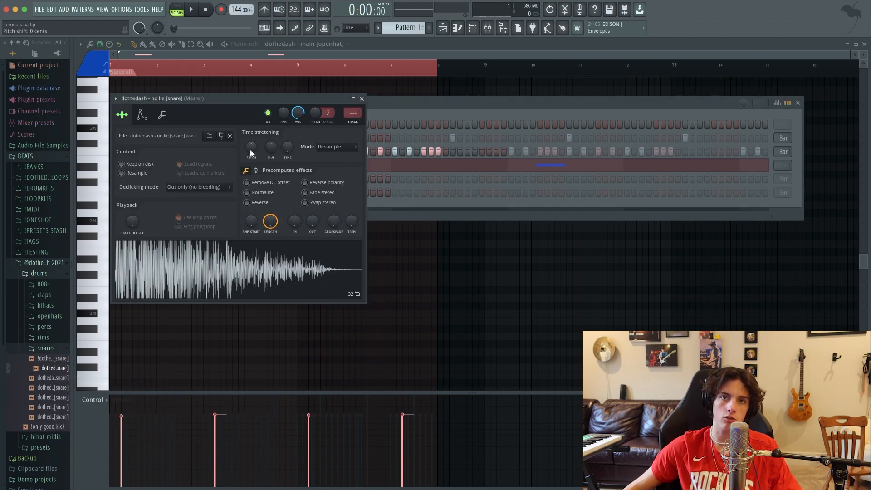
click(362, 98)
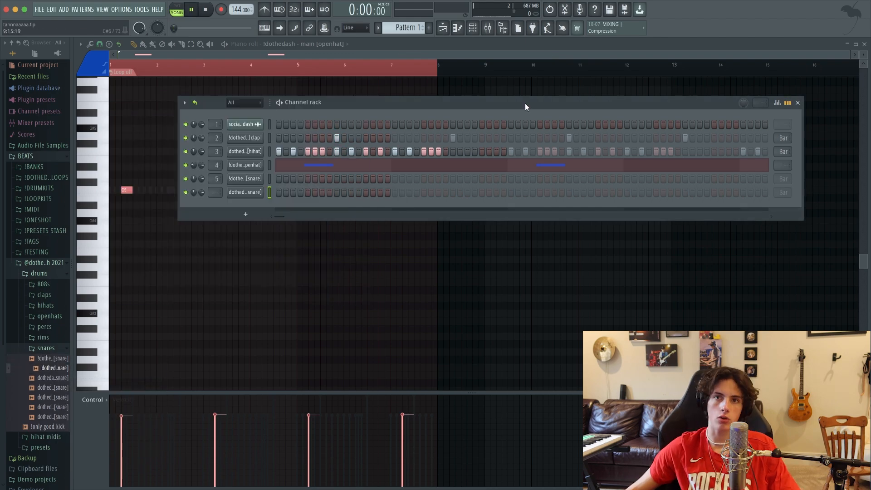
key(space)
click(409, 192)
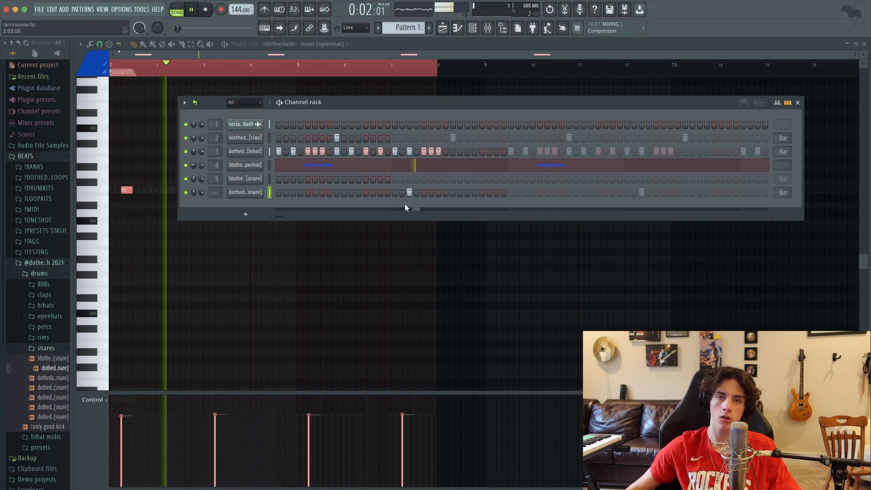
Route the no lie [snare] channel to mixer track 6 and place a main [snare] hit on step 15 before playing the beat.
drag(216, 192, 215, 180)
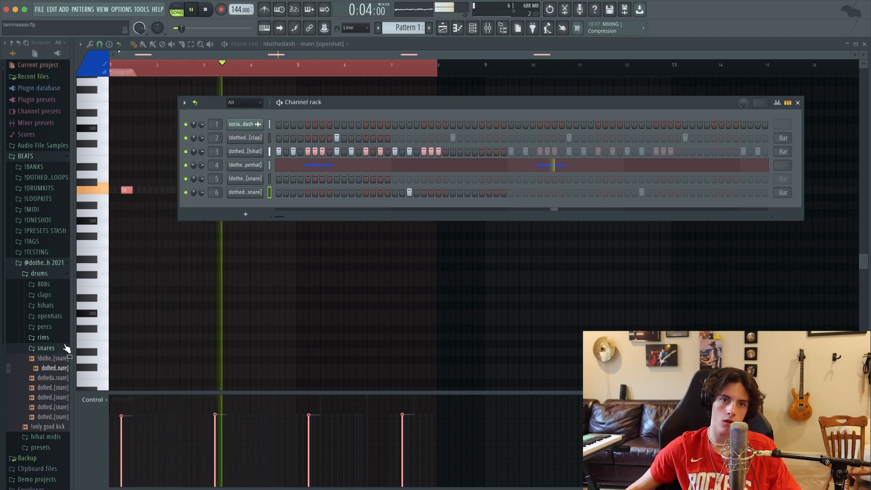
key(space)
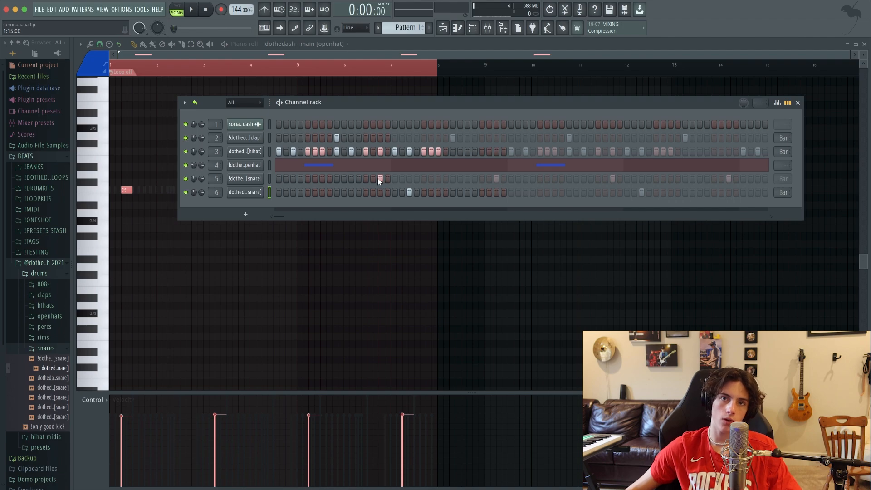
key(space)
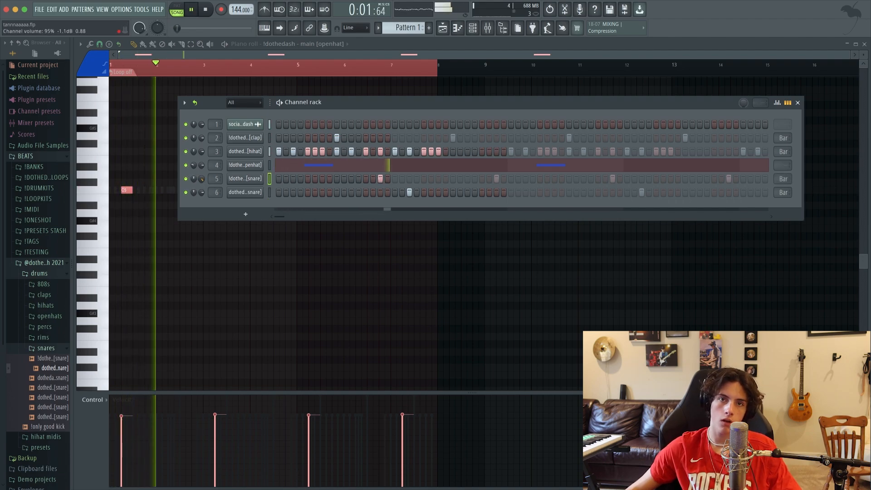
Set the main [snare] channel's volume to 78%, stop playback and open the channel's notes in the piano roll.
drag(201, 178, 201, 189)
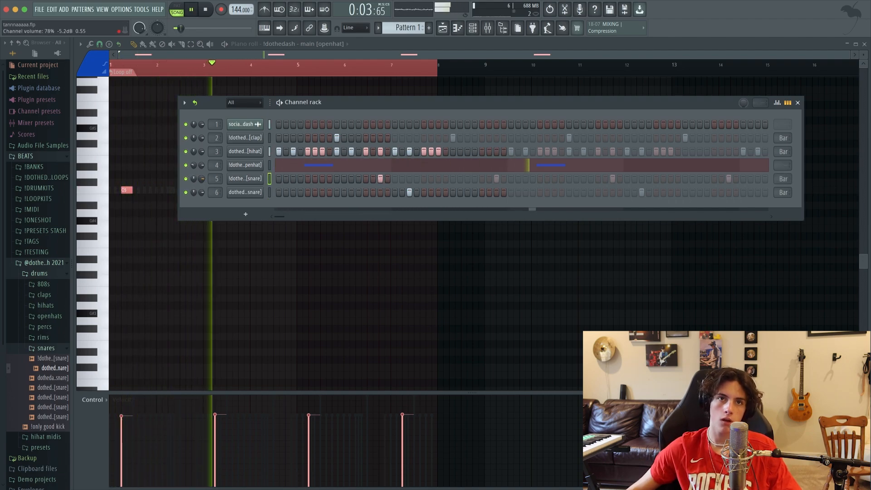
key(space)
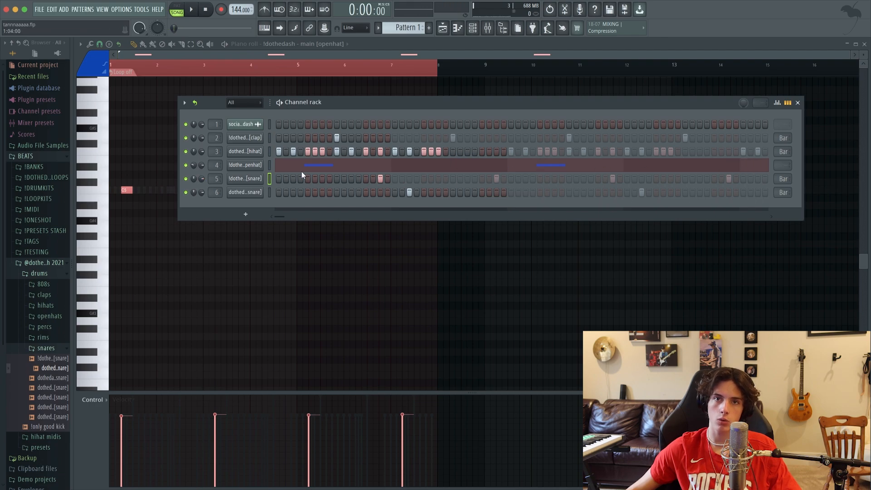
right_click(252, 179)
click(297, 179)
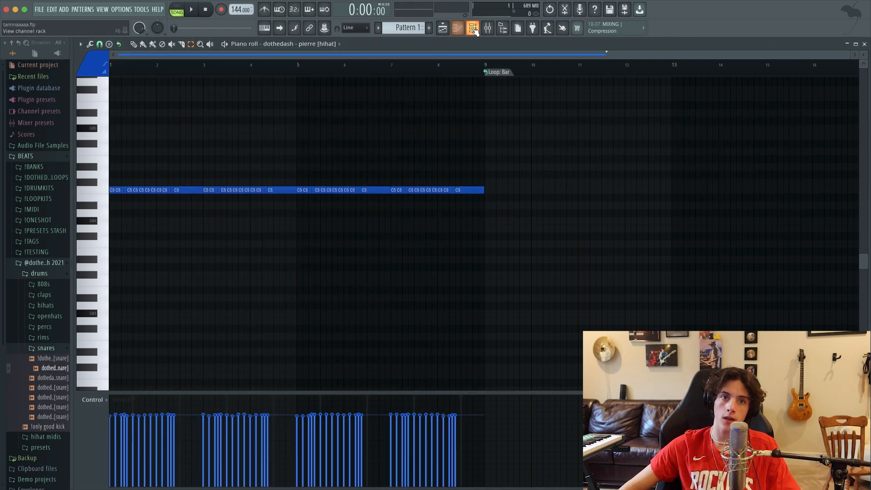
Load the dothedash - short zay [808] sample into a new channel and set its volume envelope to maximum hold without attack, decay or sustain.
click(473, 29)
click(63, 348)
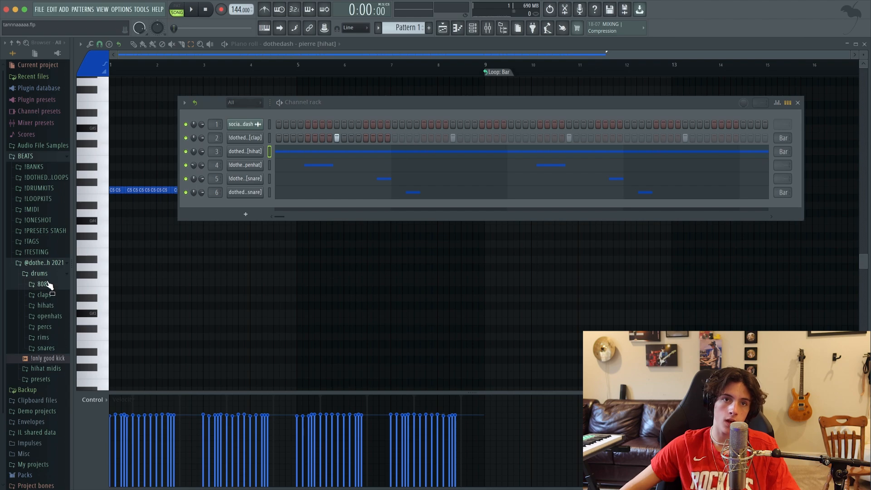
click(43, 284)
click(156, 126)
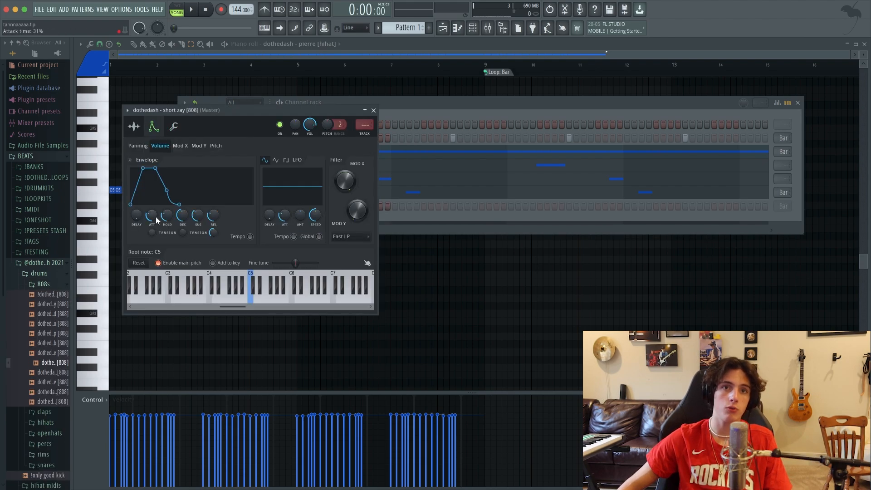
drag(153, 215, 185, 241)
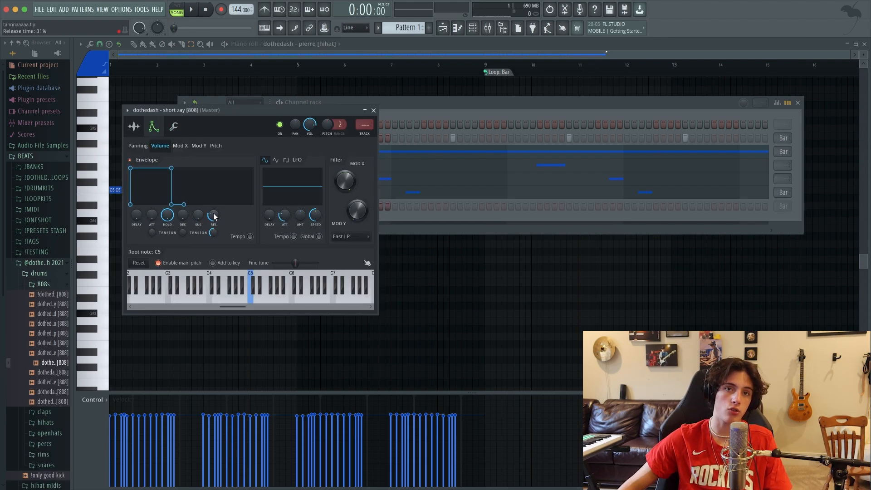
click(374, 111)
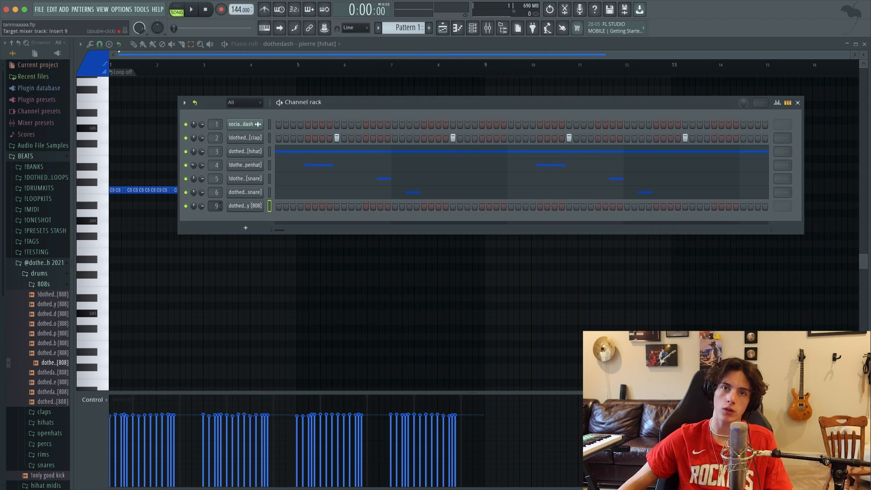
Draw four short D5 notes on steps 1, 3, 5 and 7 of bar 1 for the short zay [808] and audition them.
right_click(260, 205)
click(295, 207)
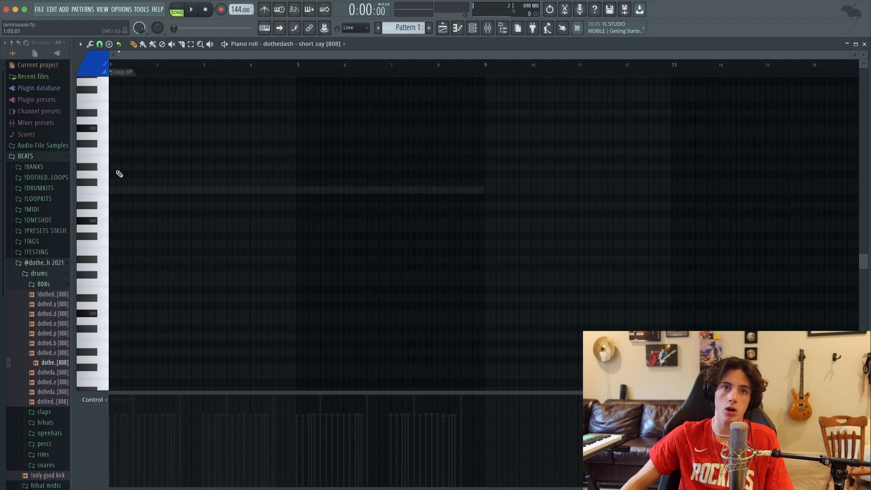
drag(126, 182, 116, 175)
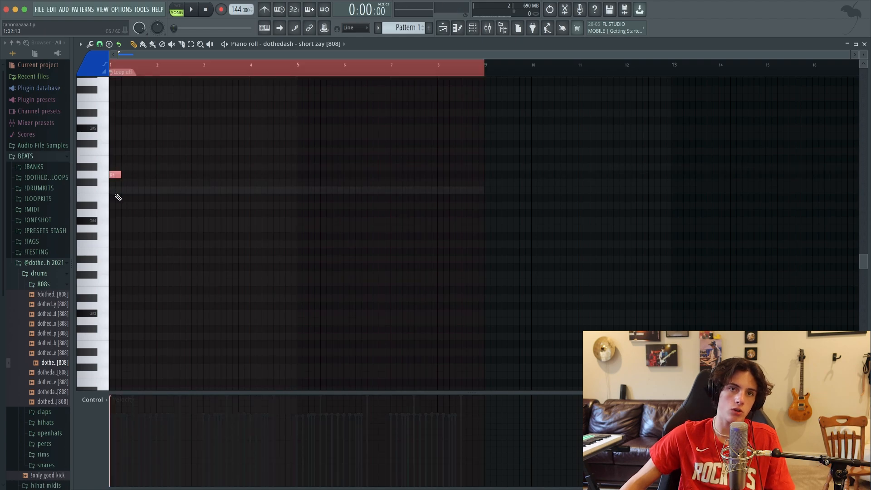
click(472, 28)
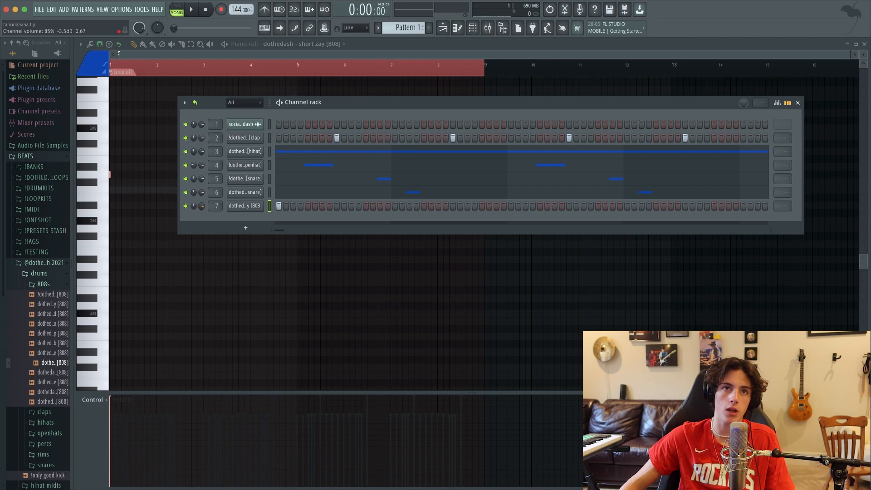
key(space)
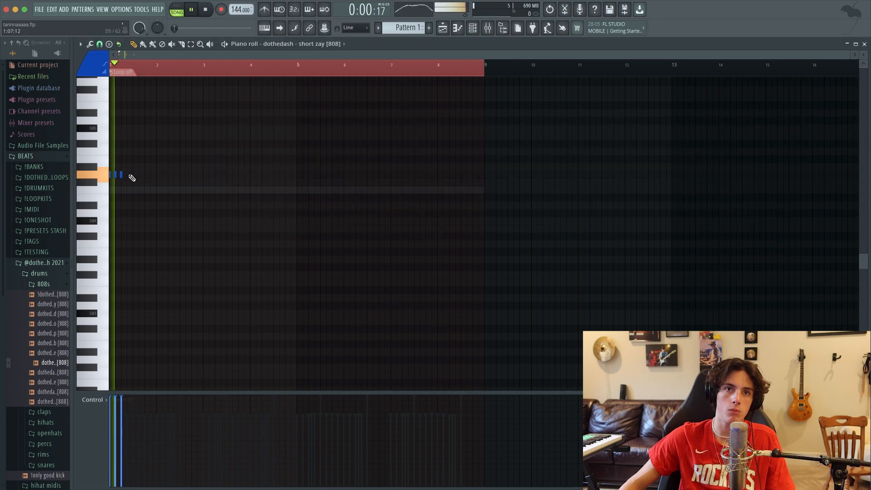
click(127, 175)
key(space)
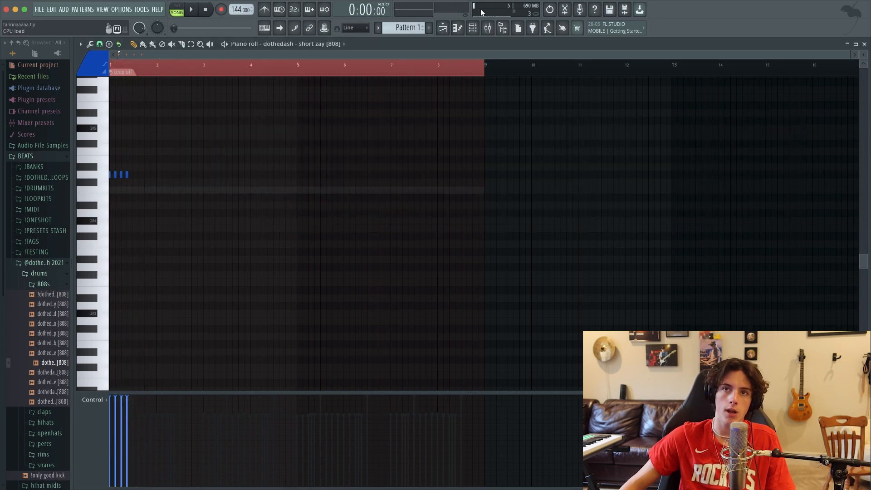
Place two short A#5 notes for the [AEVY] Cashin channel at bar 1 step 13 and bar 2 step 3.
click(474, 29)
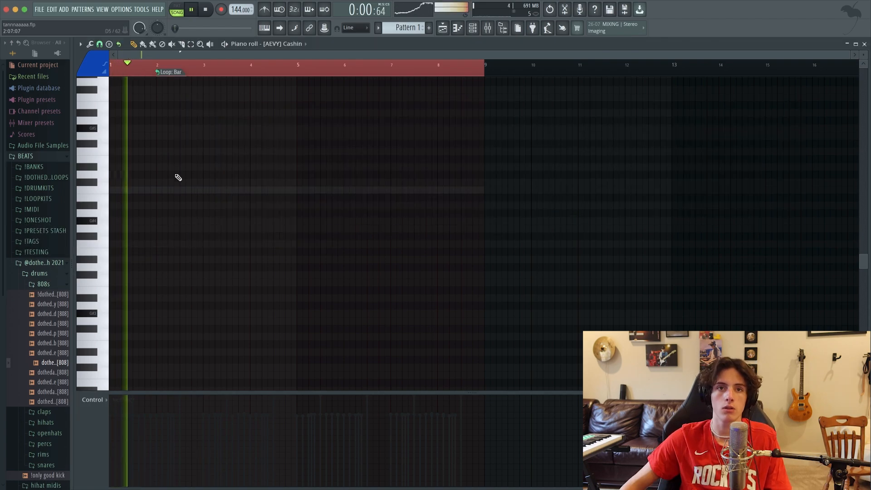
key(space)
click(144, 208)
drag(144, 208, 145, 190)
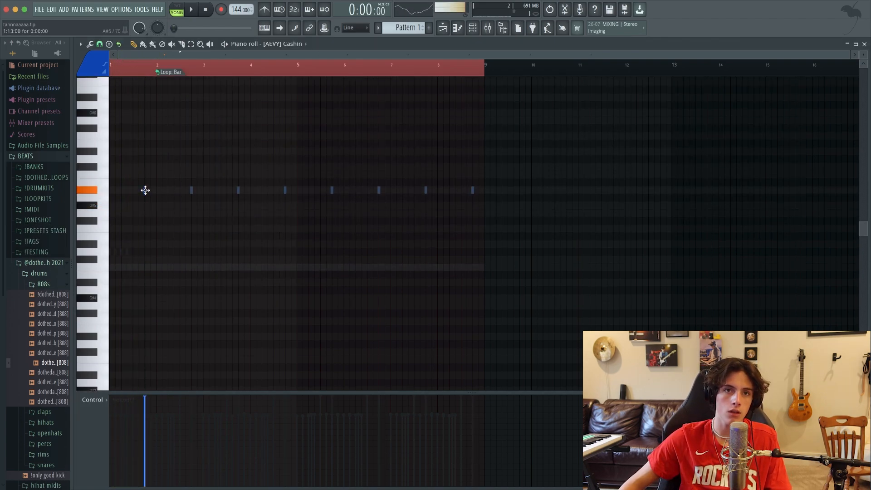
key(space)
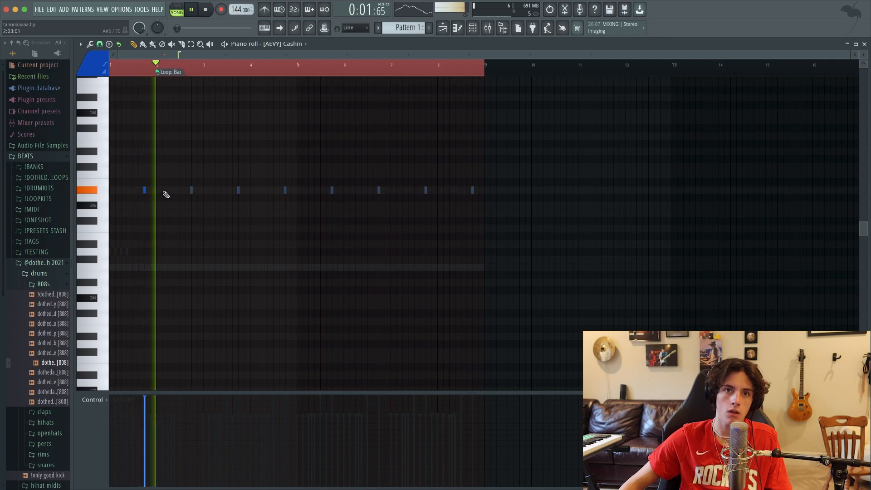
click(164, 190)
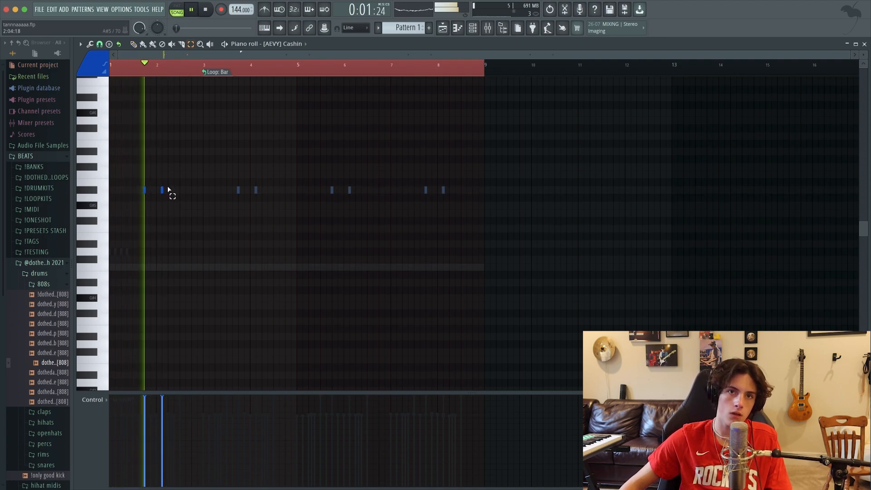
Try the first [AEVY] Cashin note one octave lower, at A#4, and play it back.
drag(146, 187, 142, 164)
key(space)
key(space)
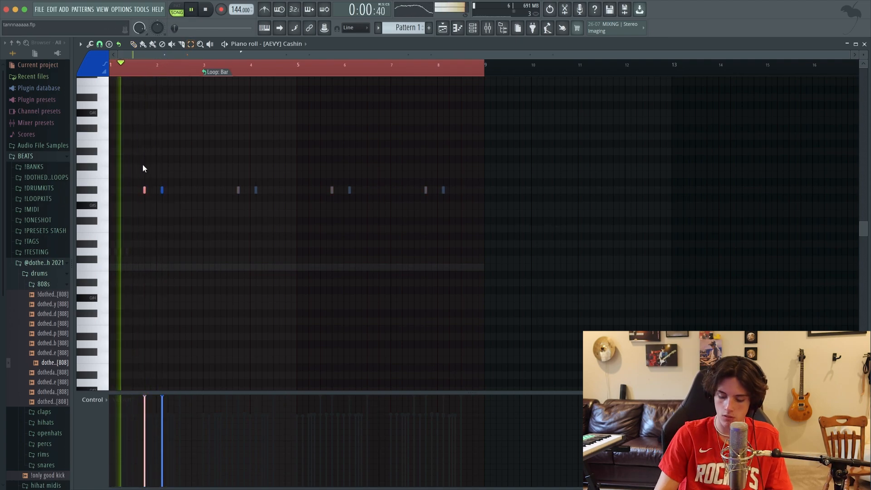
key(ctrl+Down)
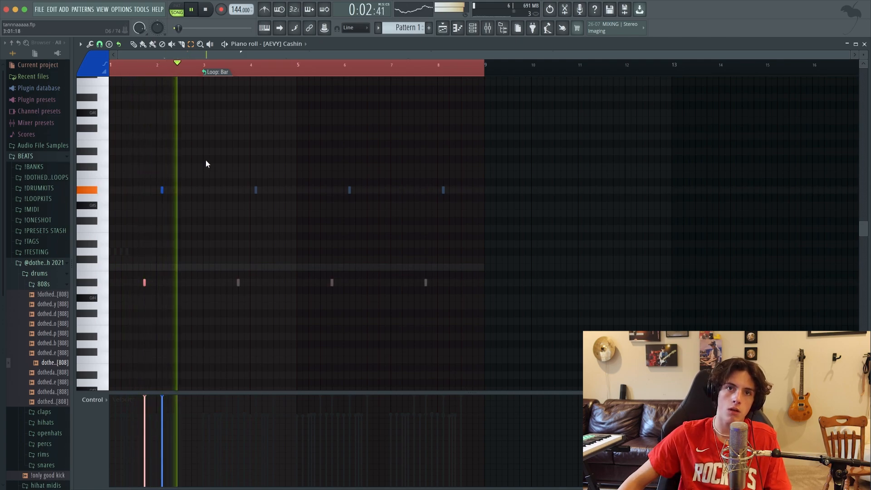
key(space)
Apply quick legato to all [AEVY] Cashin notes and lengthen the second note to match the first.
key(ctrl+a)
key(ctrl+l)
key(ctrl+l)
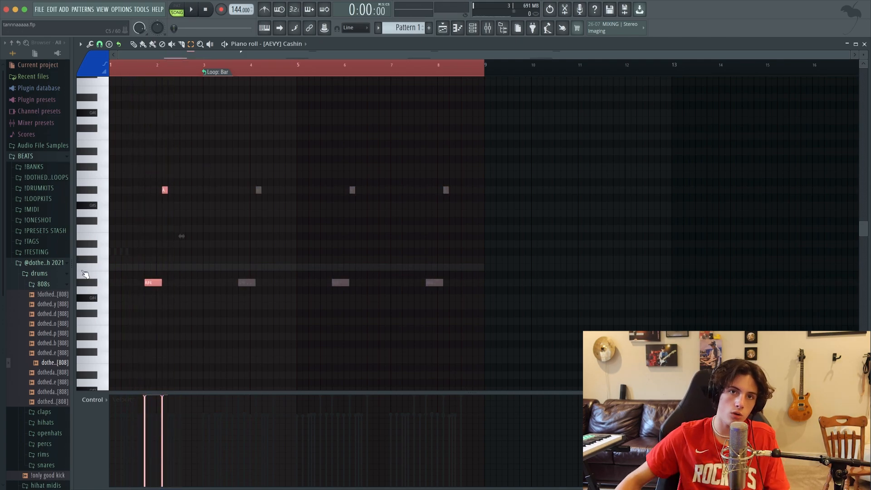
key(ctrl+d)
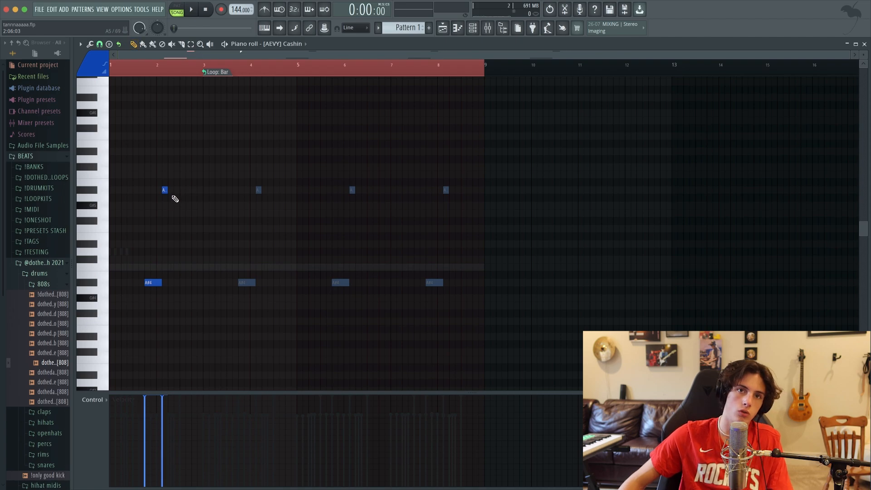
drag(169, 193, 181, 193)
Move the first [AEVY] Cashin note up one octave to A#5.
drag(172, 271, 140, 295)
key(ctrl+Up)
ctrl+click(209, 136)
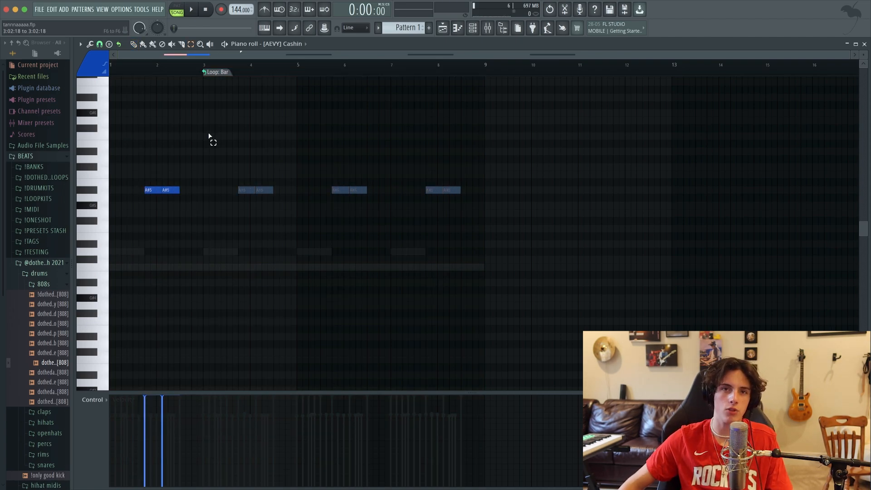
Play the beat and name mixer track 8 "808 #2".
key(space)
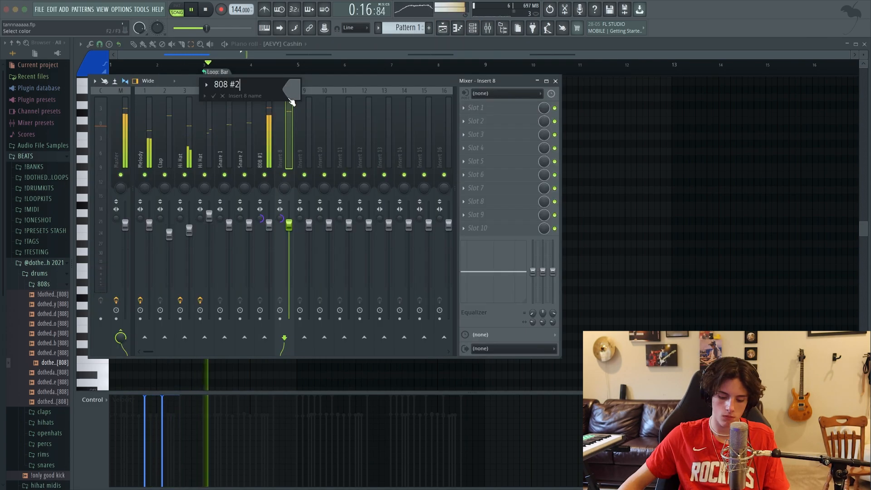
key(Return)
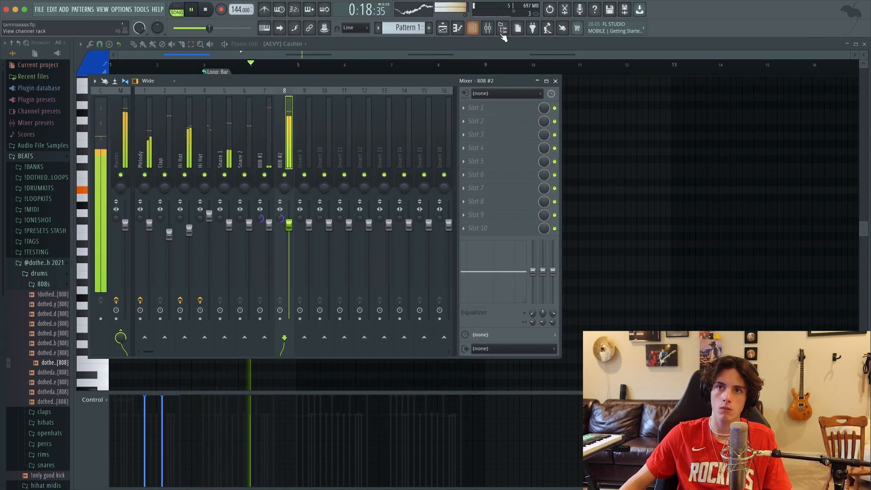
Load CamelCrusher into slot 10 of the 808 #2 mixer track and lower the track's fader slightly.
click(498, 228)
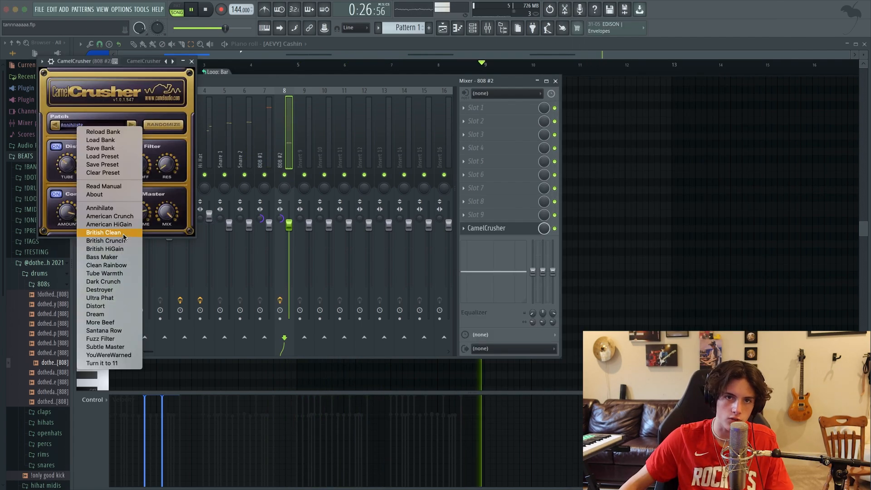
click(124, 237)
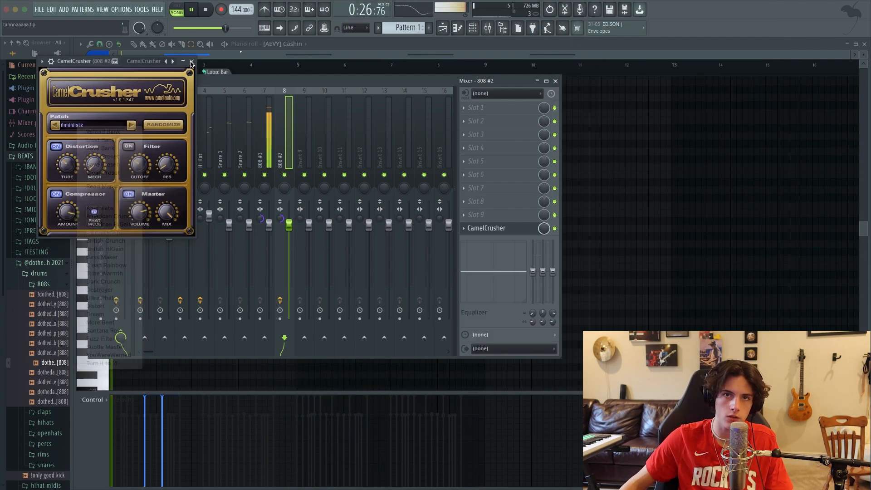
click(486, 228)
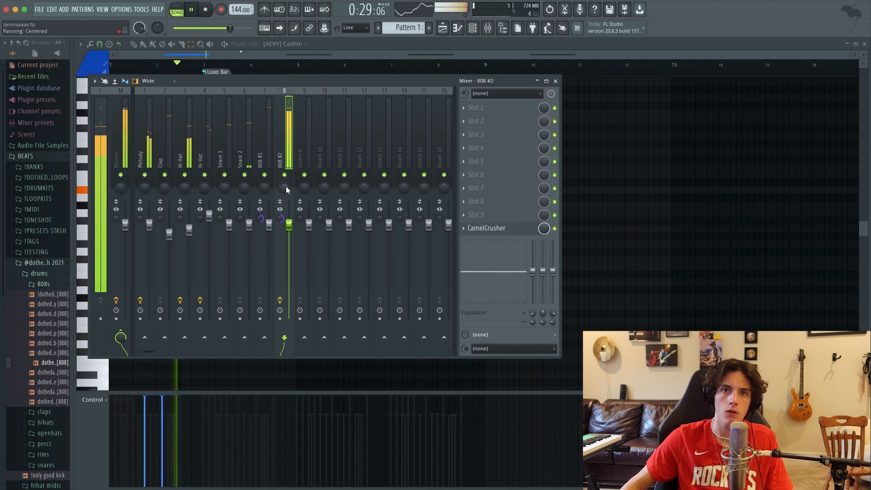
drag(289, 225, 289, 234)
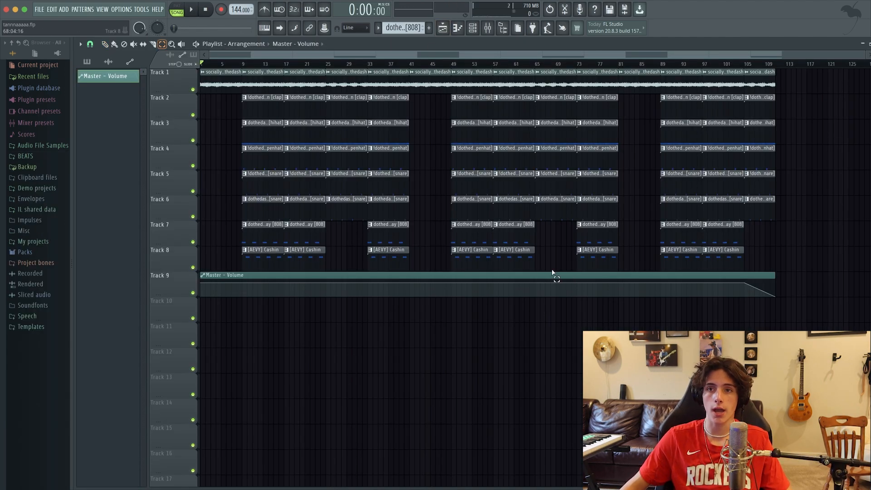
Move the Master - Volume automation clip from Track 9 down to Track 10 in the playlist.
click(553, 272)
key(shift+Down)
click(423, 181)
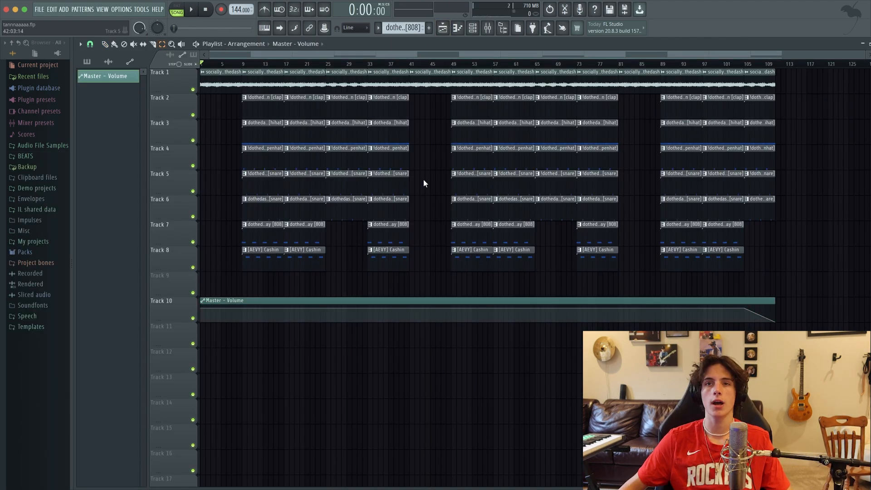
Create a pattern named Drum Line and program Overhead Snare 1 hits on steps 1, 5, 9 and 13 to 15.
click(429, 29)
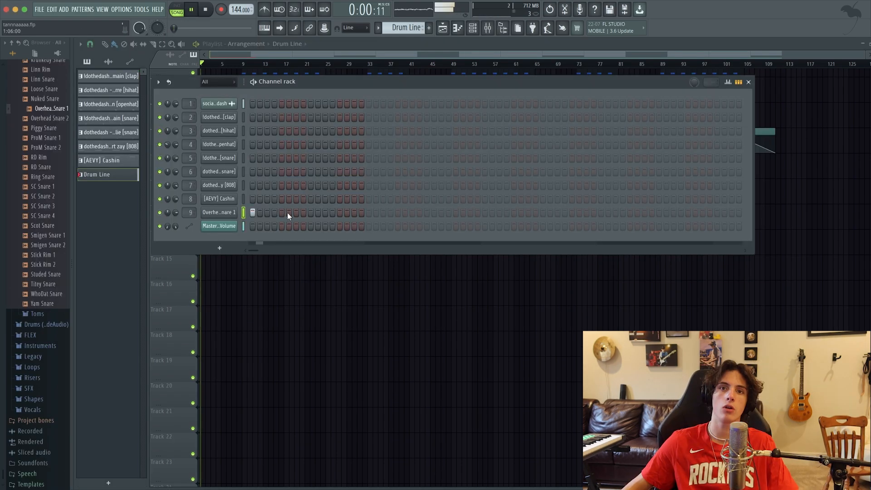
click(311, 213)
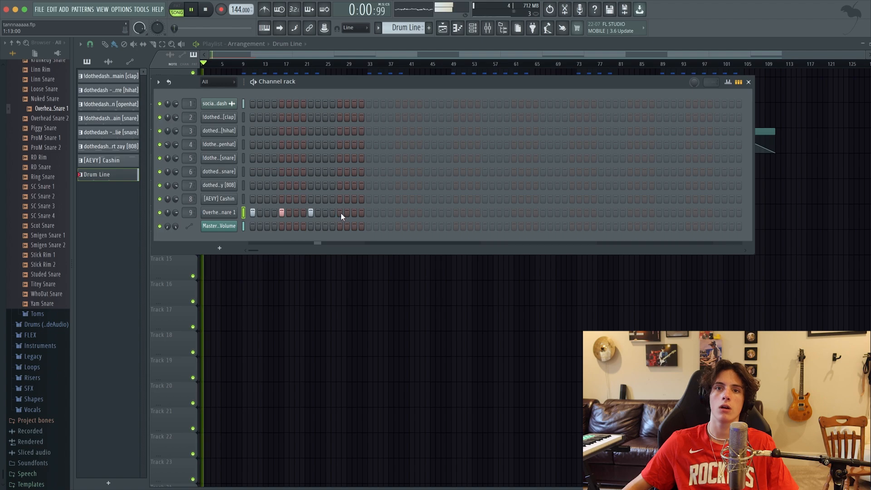
key(space)
In the Overhead Snare 1 piano roll, replace bar 1's last two hits with a five-note roll snapped to 1/6 beat and repeat the bar.
right_click(229, 212)
click(257, 210)
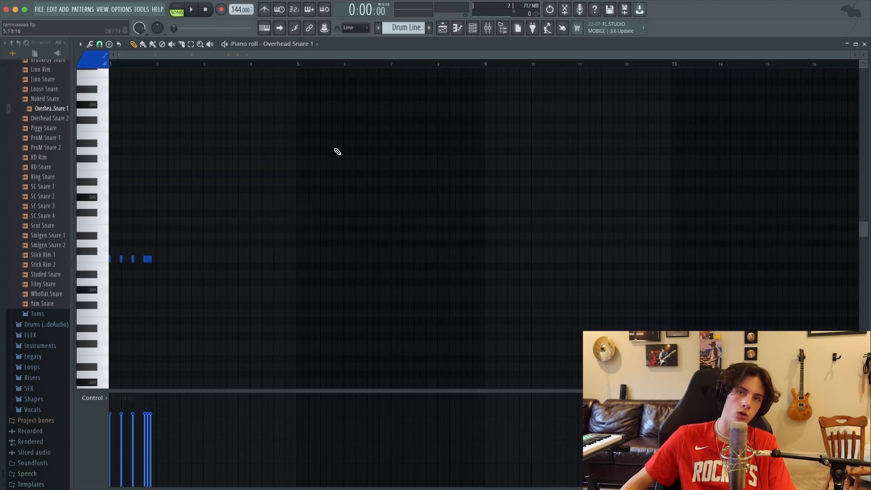
scroll(591, 93, down, 4)
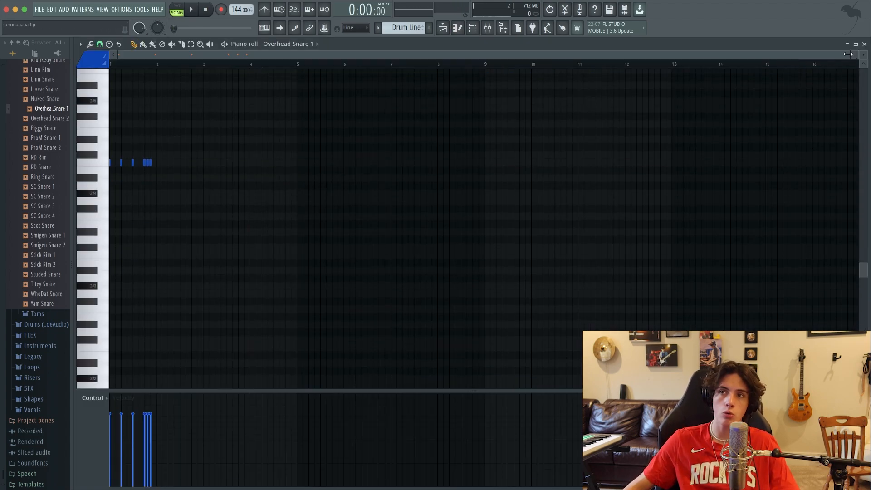
drag(847, 54, 526, 54)
click(99, 44)
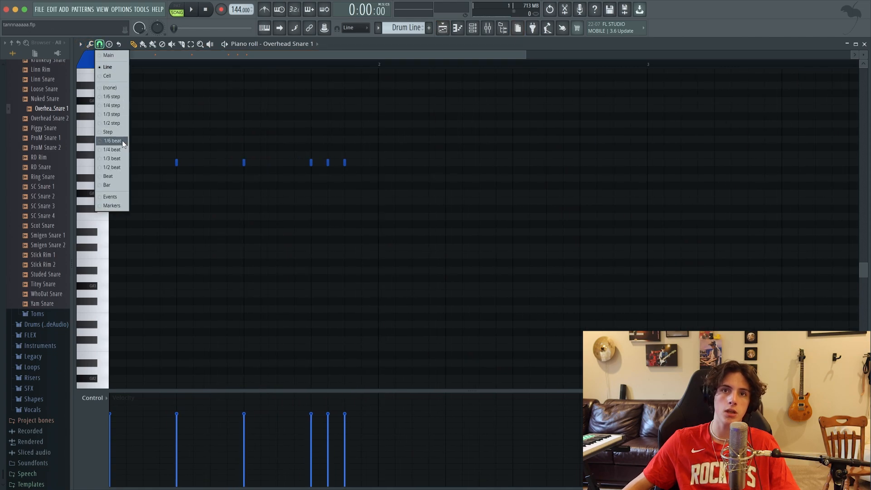
click(113, 140)
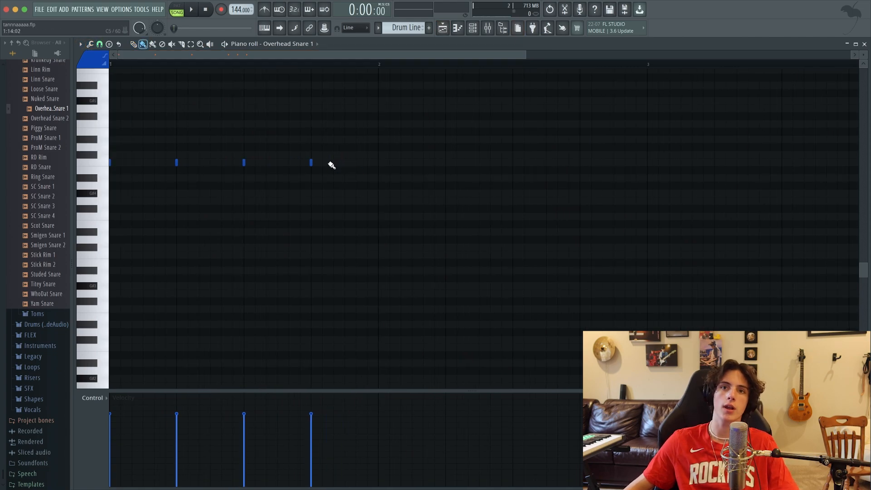
key(space)
key(space)
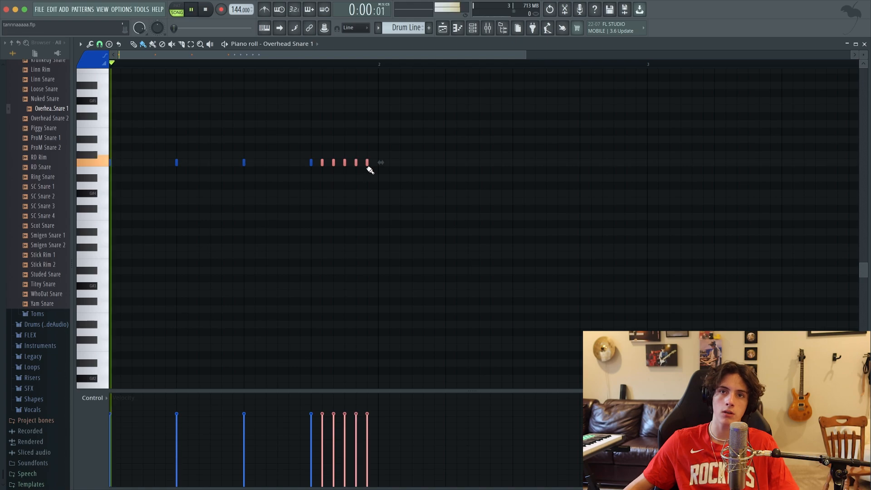
super+click(403, 160)
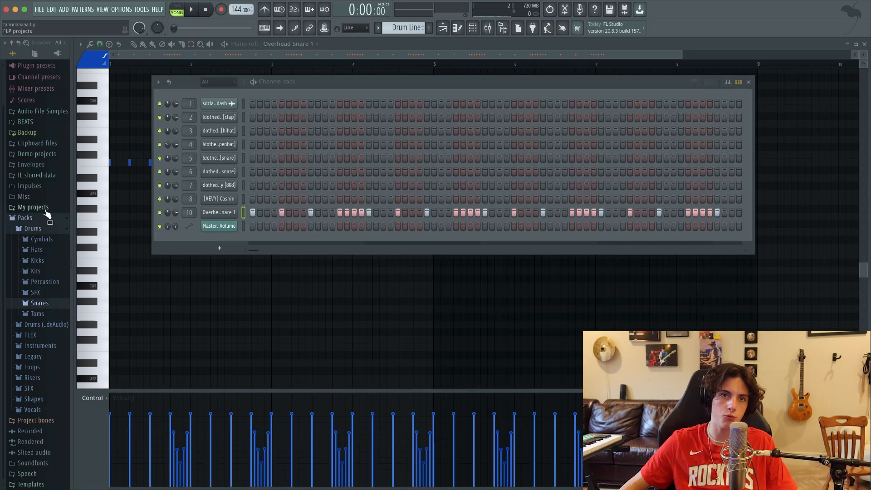
click(45, 219)
click(27, 156)
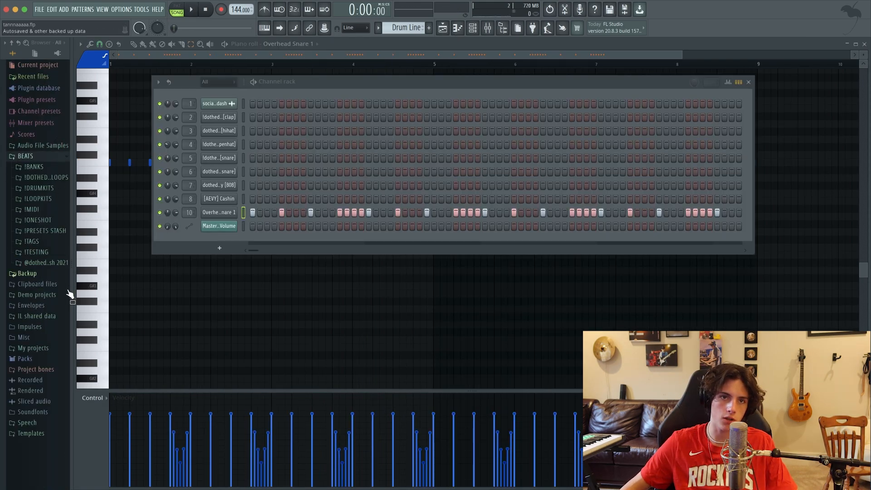
click(67, 263)
click(39, 274)
right_click(70, 359)
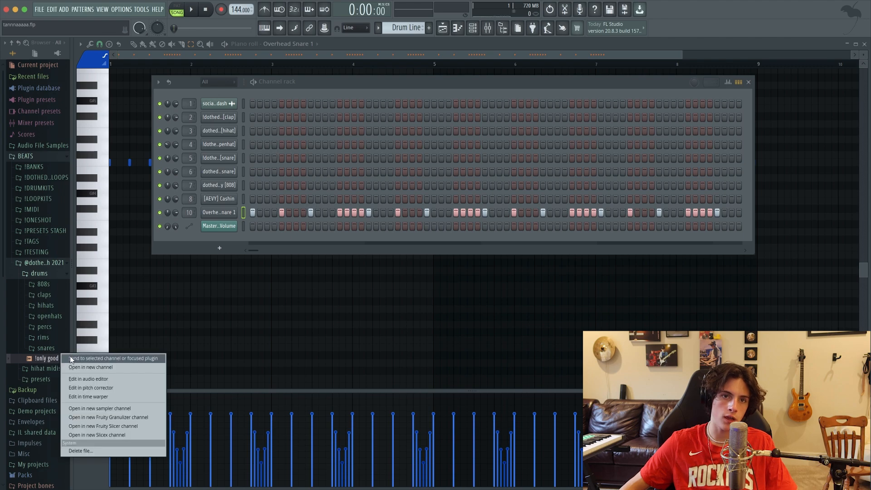
click(94, 367)
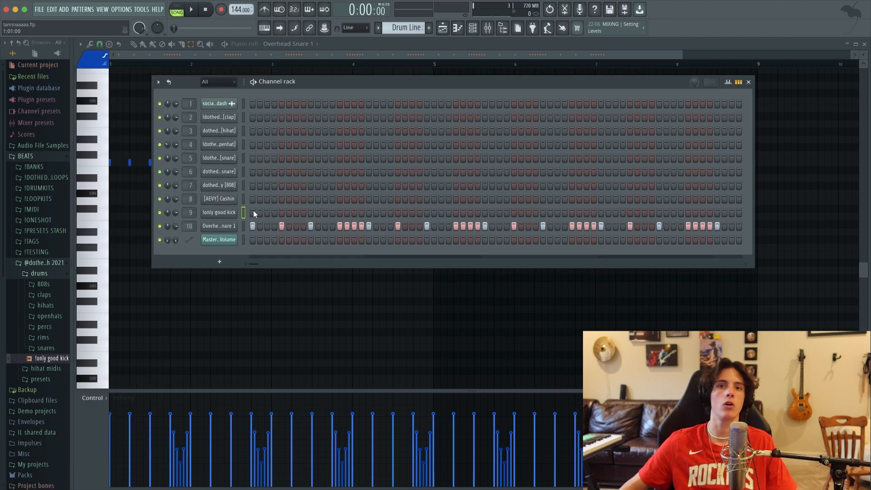
Program !only good kick hits on steps 1, 9, 17 and 25 of the Drum Line pattern while playing the beat.
click(253, 212)
key(space)
click(310, 212)
click(368, 212)
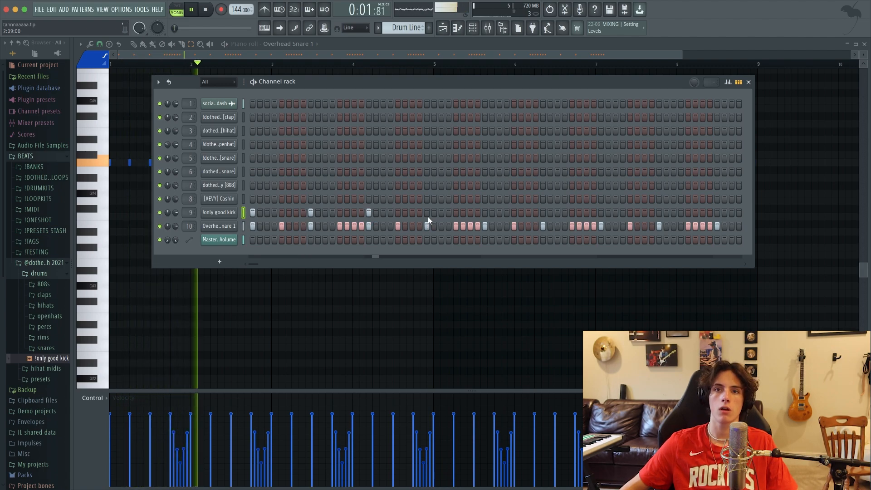
click(427, 212)
key(space)
Turn on advanced looping and set the !only good kick channel's loop point to Bar.
click(168, 82)
click(199, 107)
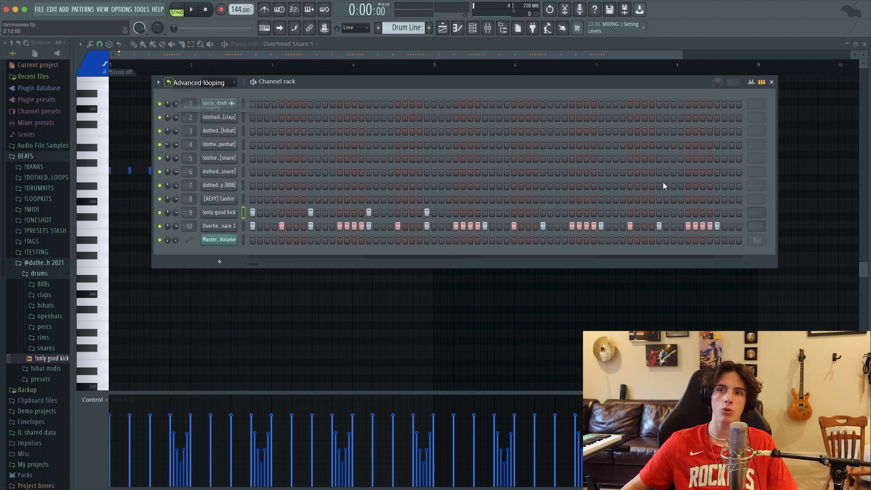
Raise the four kick hits to maximum velocity and burn the looped kick hits to the pattern.
click(751, 82)
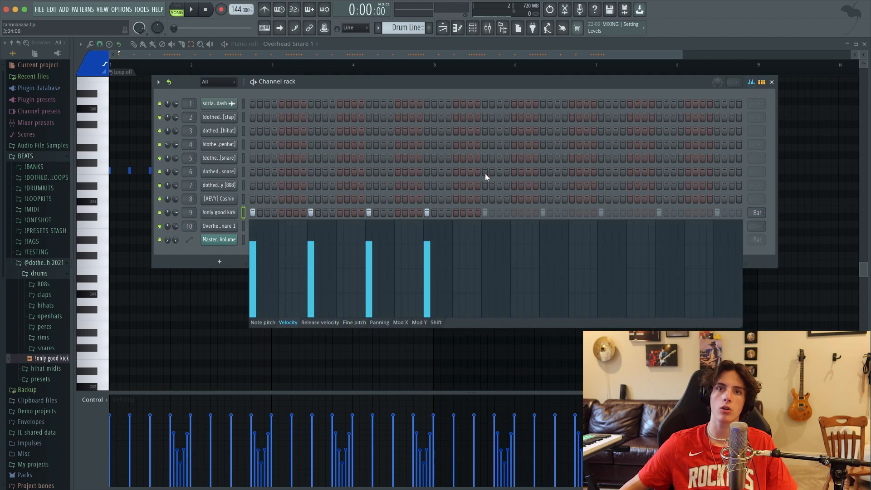
drag(436, 253, 228, 97)
key(space)
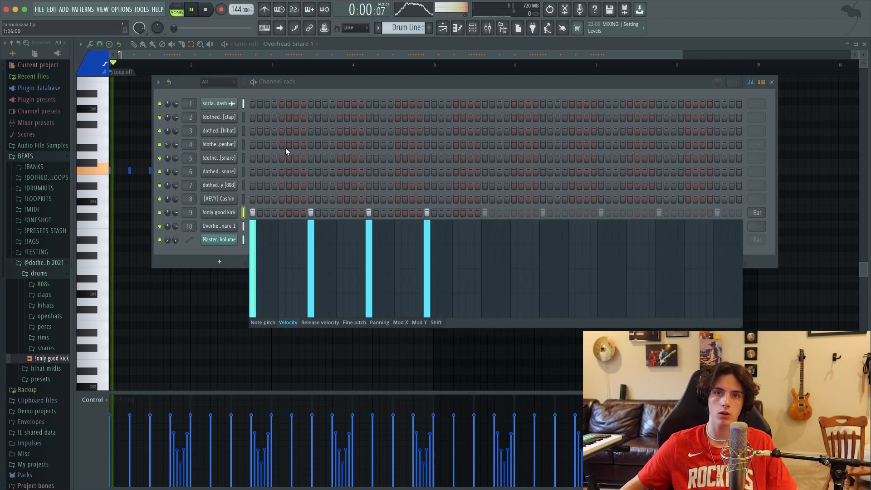
right_click(758, 211)
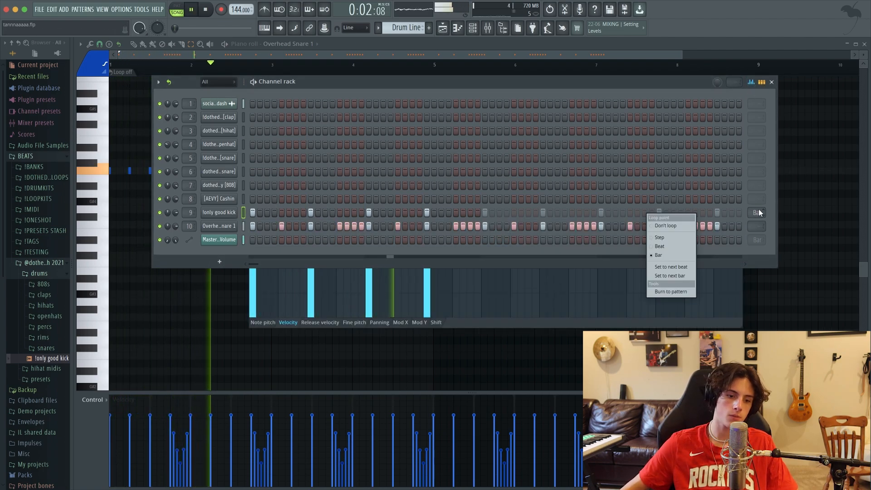
click(683, 287)
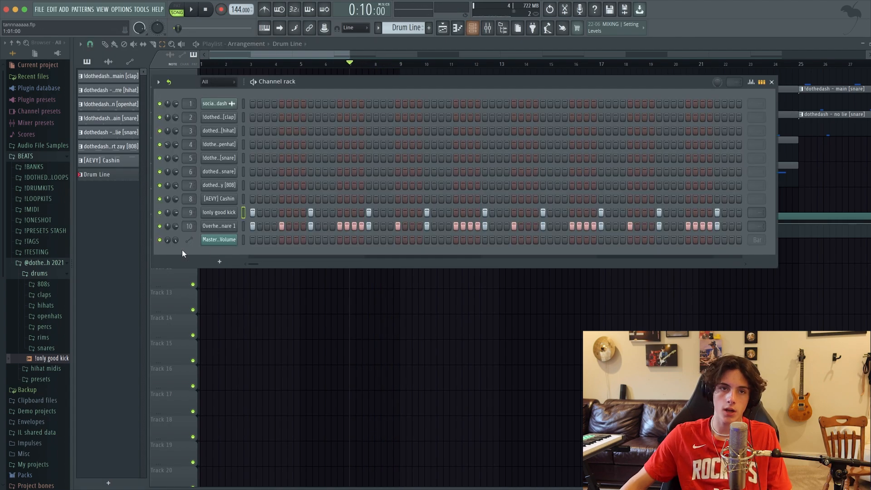
Place the vs. drum fill [life] 120 sample from !DRUMKITS on Track 11 half a bar before bar 9, and open its miscellaneous channel settings.
click(46, 187)
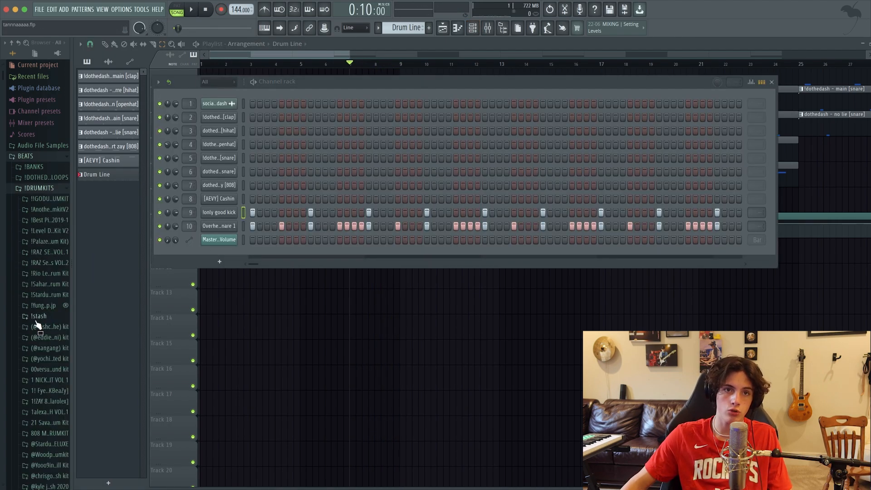
scroll(39, 336, down, 5)
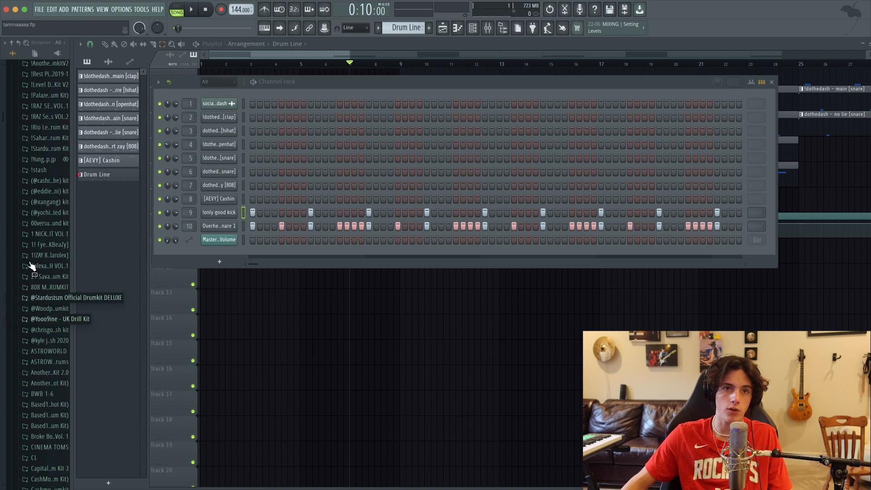
click(48, 226)
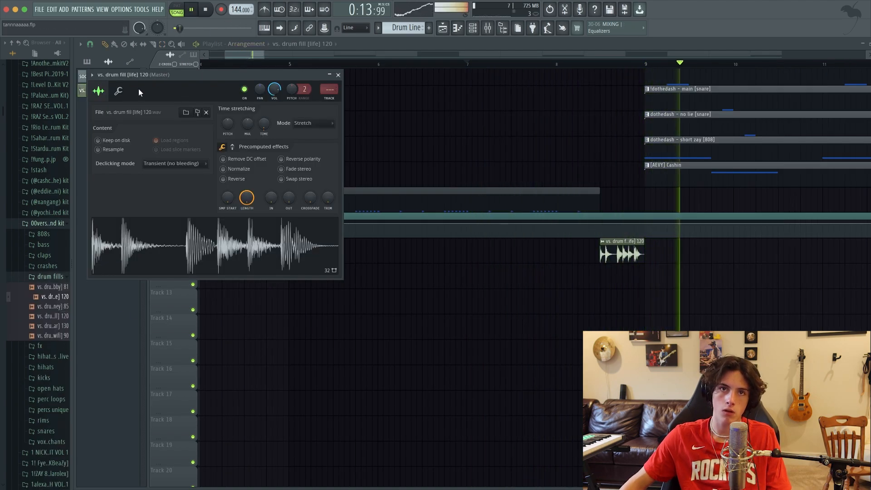
click(118, 91)
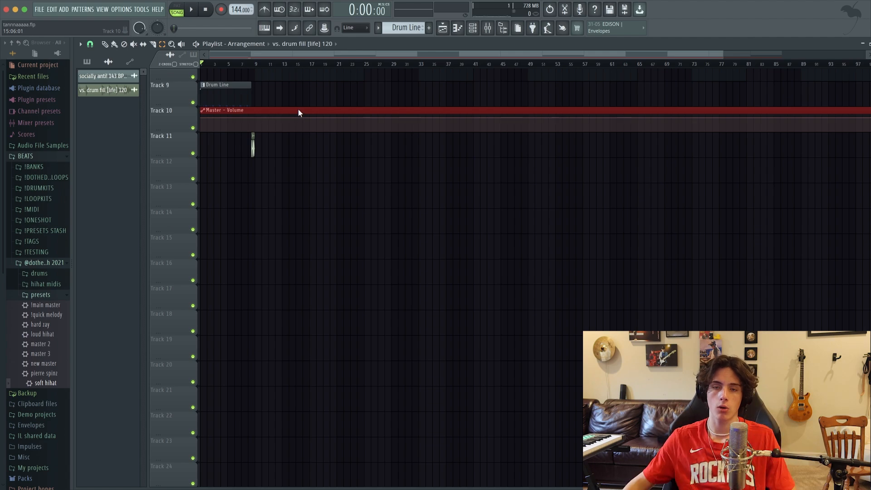
Move the Master - Volume automation clip from Track 10 down to Track 12 in the playlist.
key(super+z)
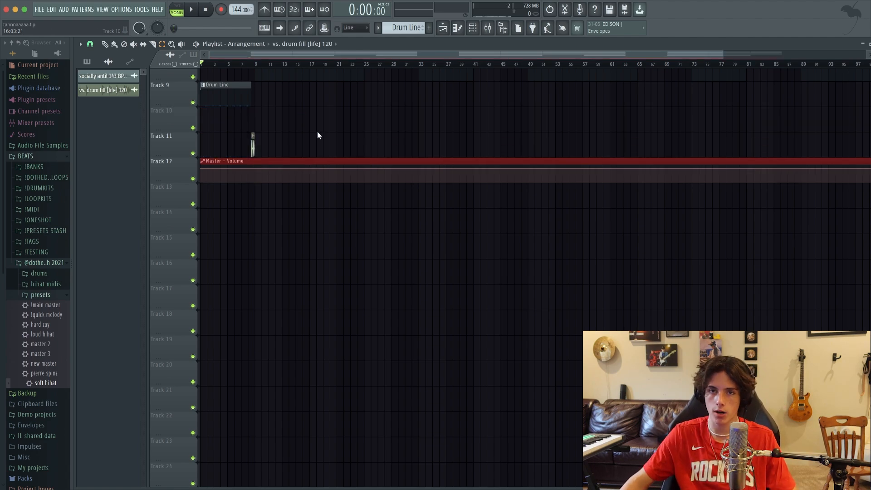